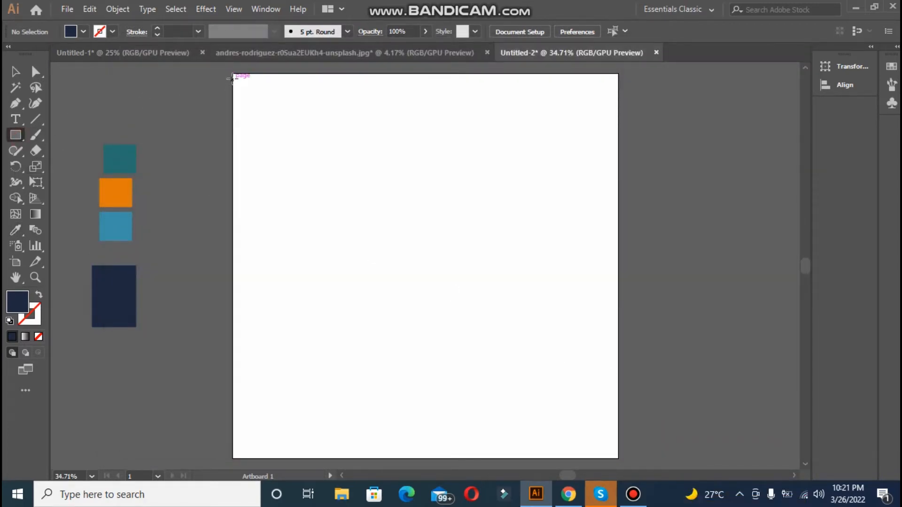
# Step: Draw a rectangle covering the whole artboard, fill it with the teal swatch colour and lock it
pyautogui.moveTo(232, 72)
pyautogui.mouseDown()
pyautogui.moveTo(528, 399)
pyautogui.moveTo(618, 458)
pyautogui.mouseUp()
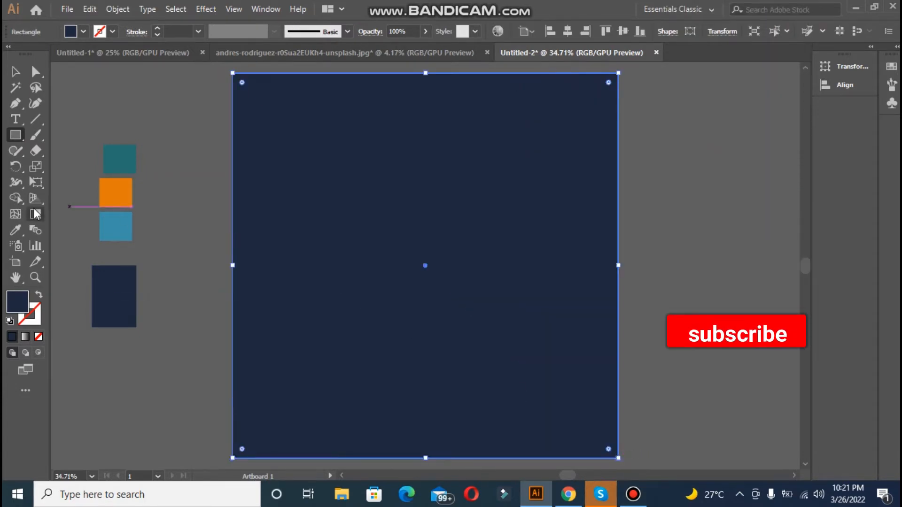
pyautogui.click(16, 228)
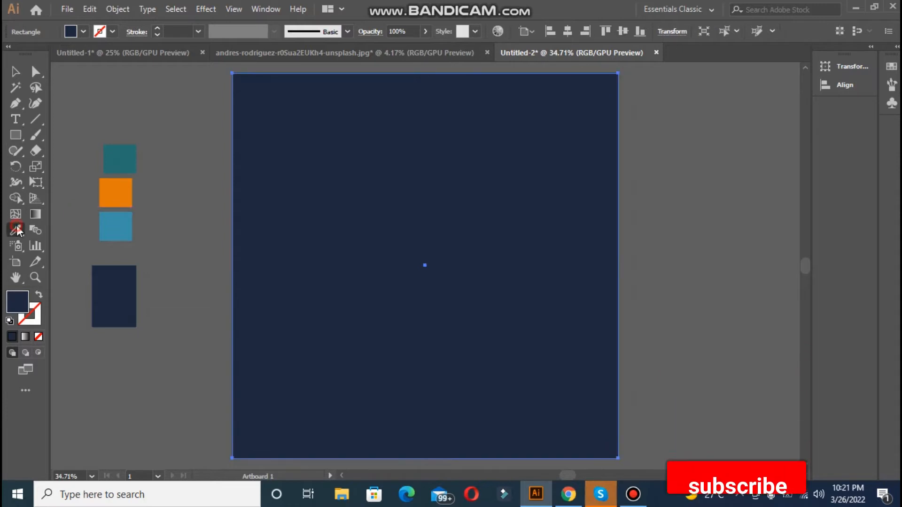
pyautogui.click(125, 155)
pyautogui.click(15, 71)
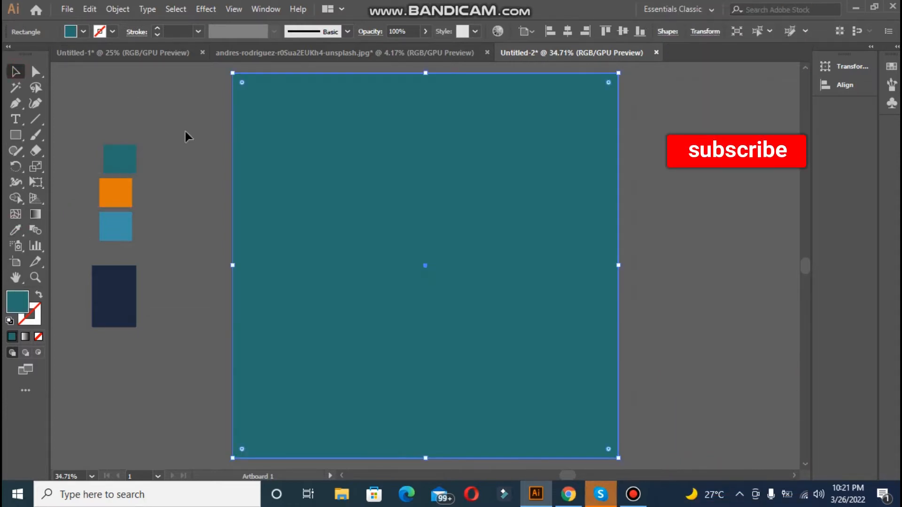
pyautogui.hotkey('ctrl', '2')
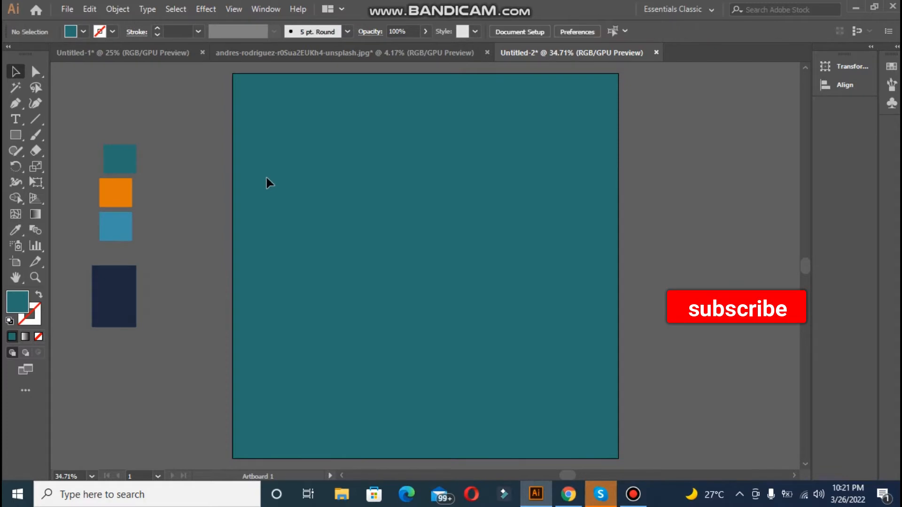
# Step: Draw a full-height vertical rectangle along the artboard's right edge and fill it with the navy swatch colour
pyautogui.click(10, 132)
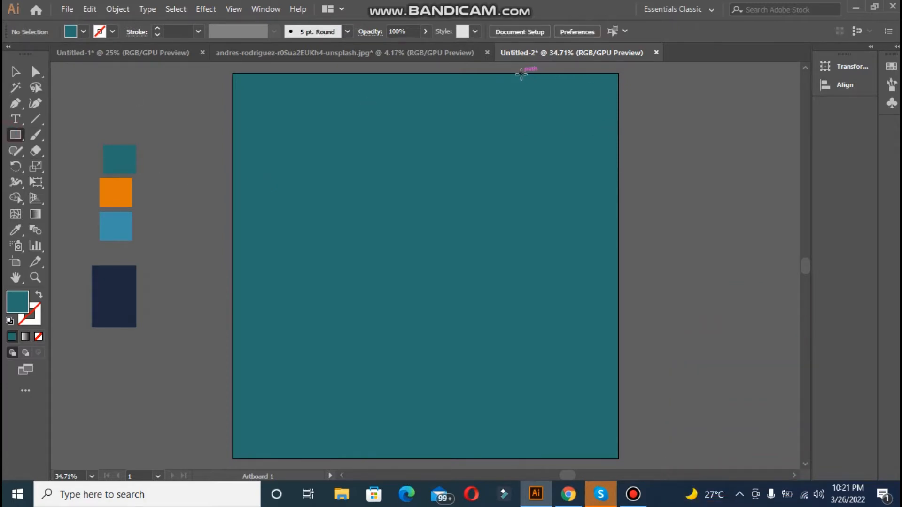
pyautogui.moveTo(522, 73); pyautogui.dragTo(572, 458)
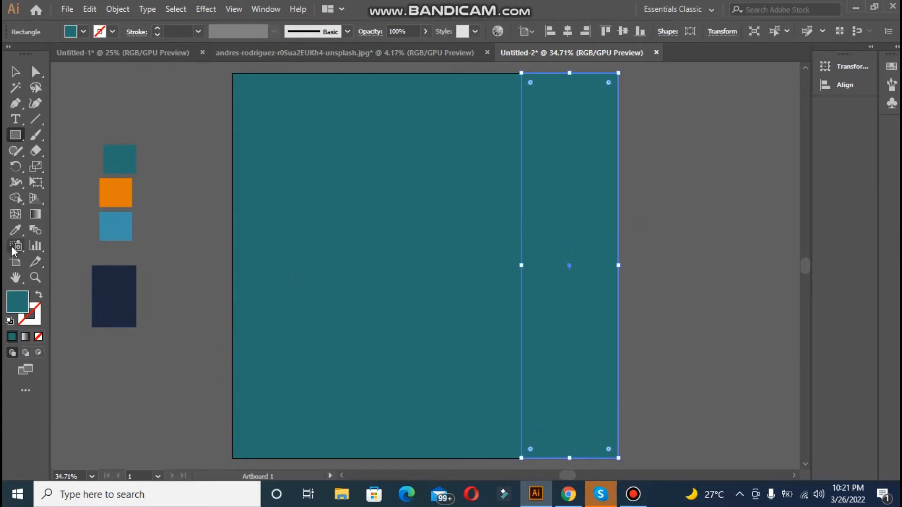
pyautogui.click(16, 231)
pyautogui.click(112, 265)
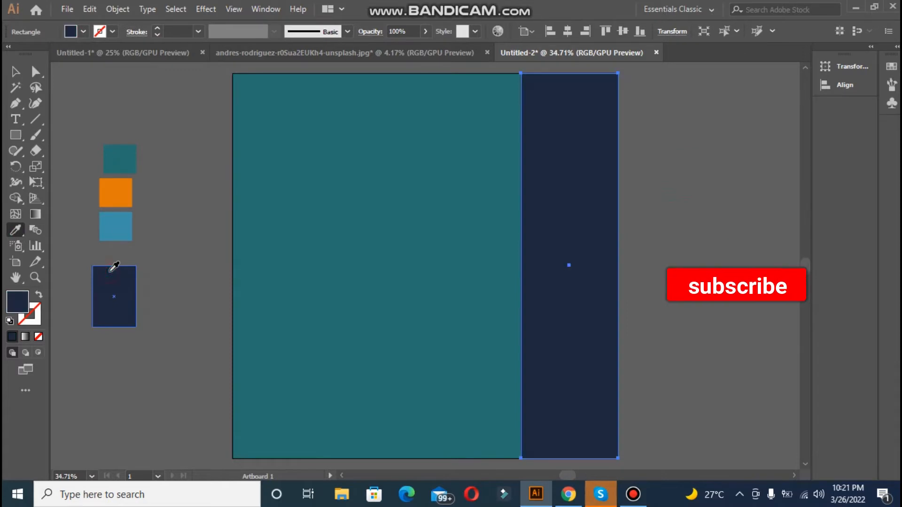
pyautogui.click(22, 72)
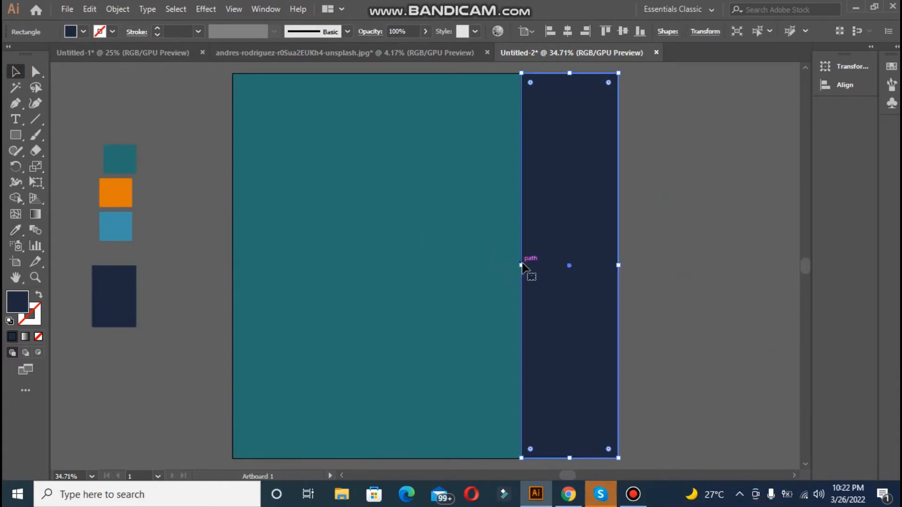
# Step: Widen the navy band slightly toward the artboard's centre and lock it
pyautogui.moveTo(521, 266); pyautogui.dragTo(510, 266)
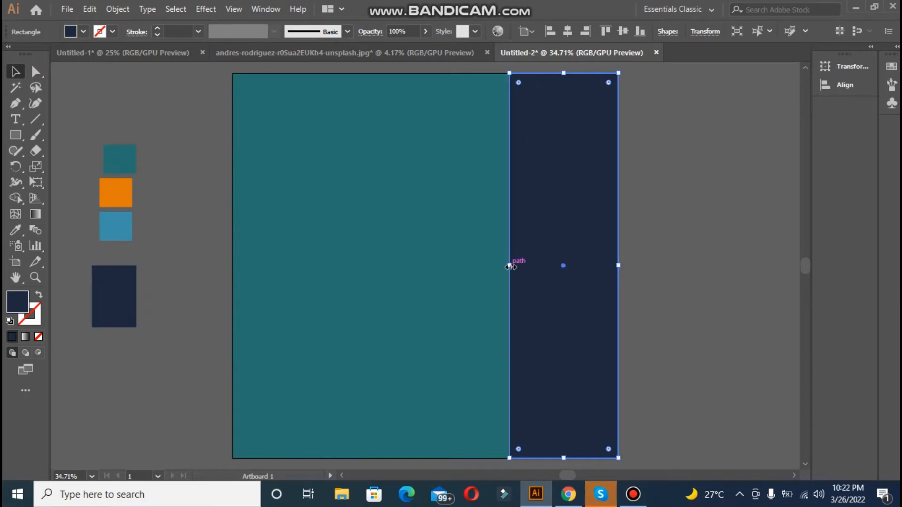
pyautogui.click(673, 290)
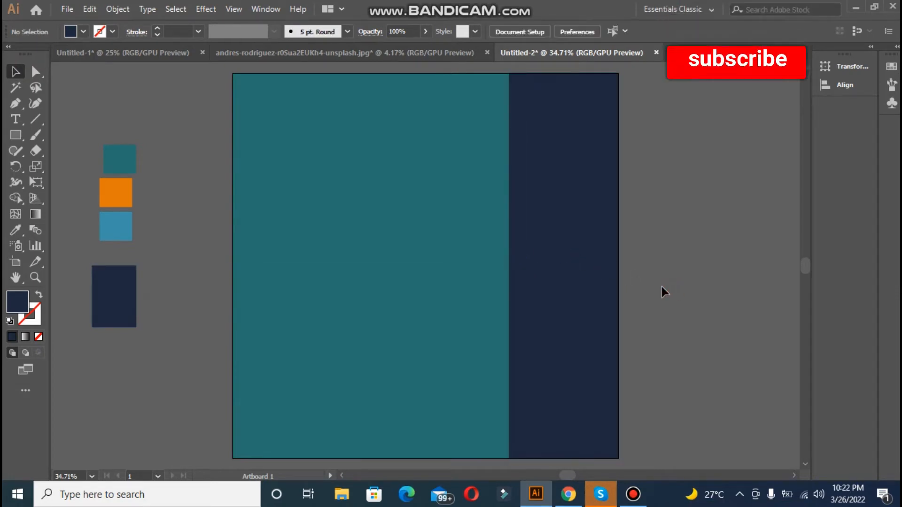
pyautogui.click(588, 214)
pyautogui.hotkey('ctrl', '2')
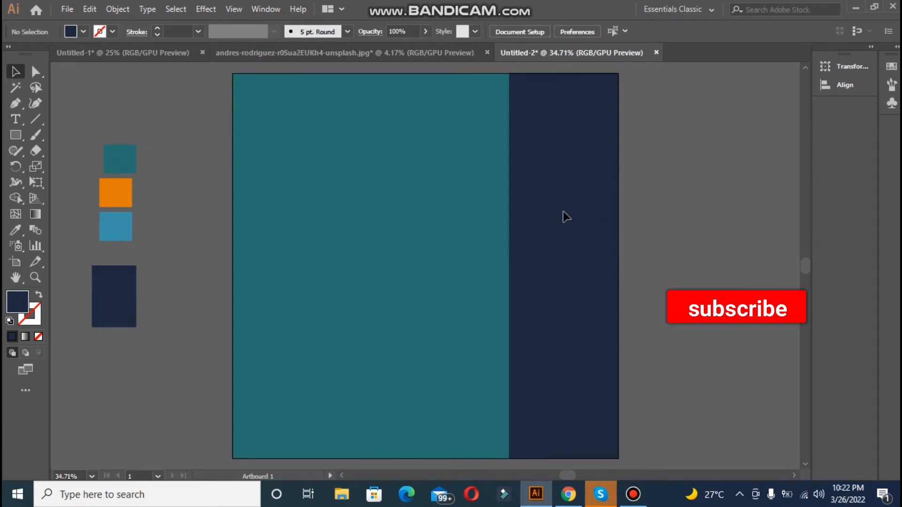
# Step: Draw a short vertical line beside the artboard with no fill and a near-white F5FCFC stroke
pyautogui.click(36, 120)
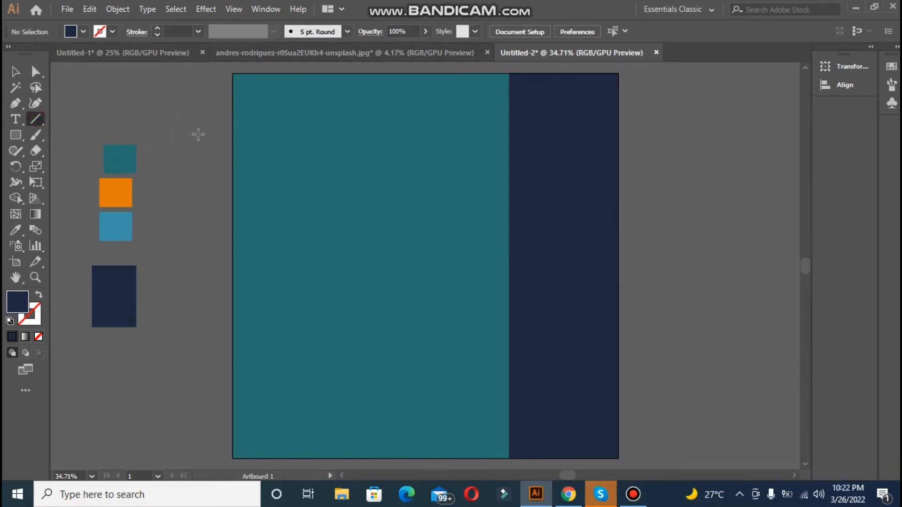
pyautogui.moveTo(186, 130); pyautogui.dragTo(194, 226)
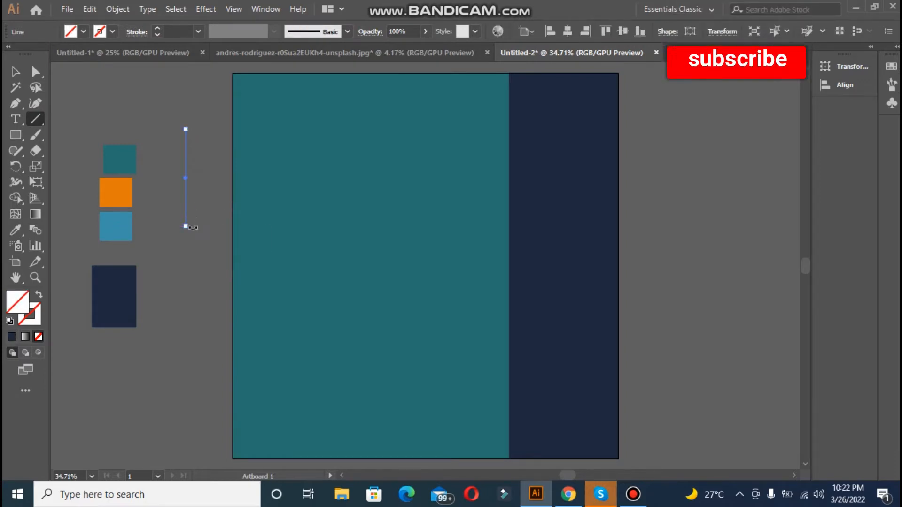
pyautogui.doubleClick(18, 314)
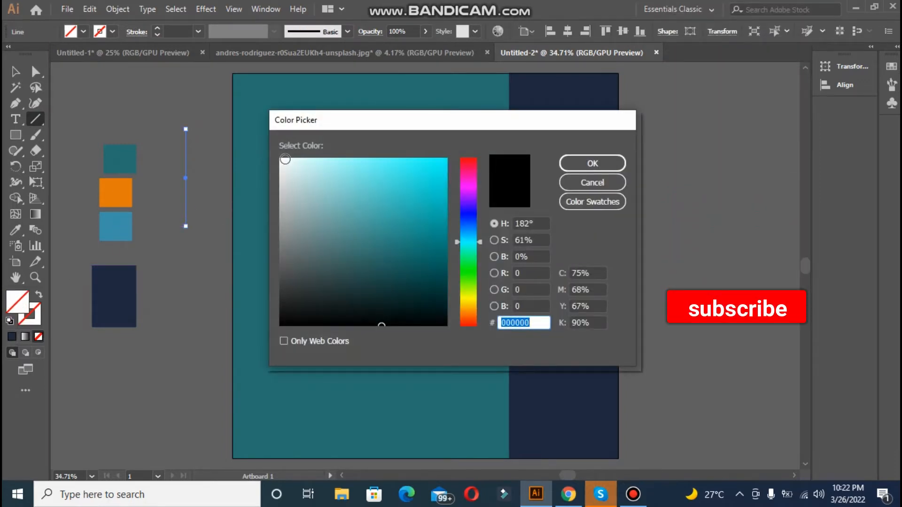
pyautogui.click(284, 160)
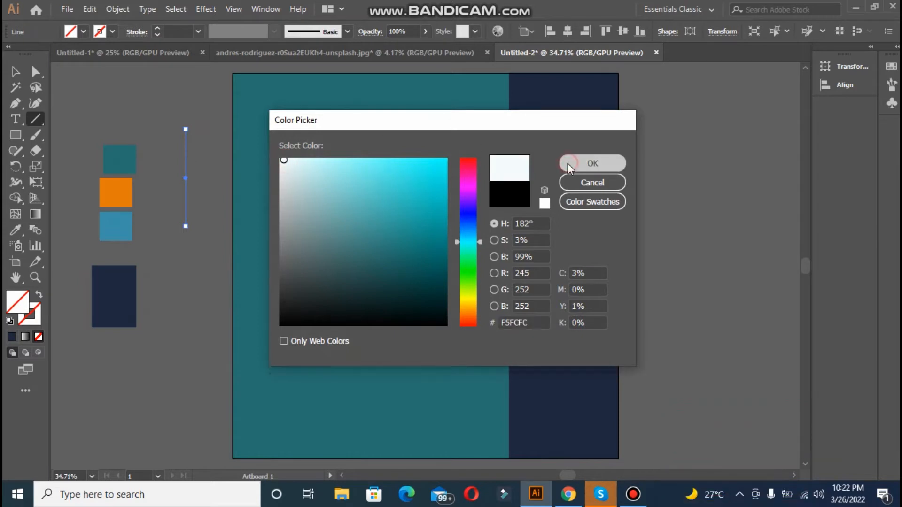
pyautogui.click(570, 164)
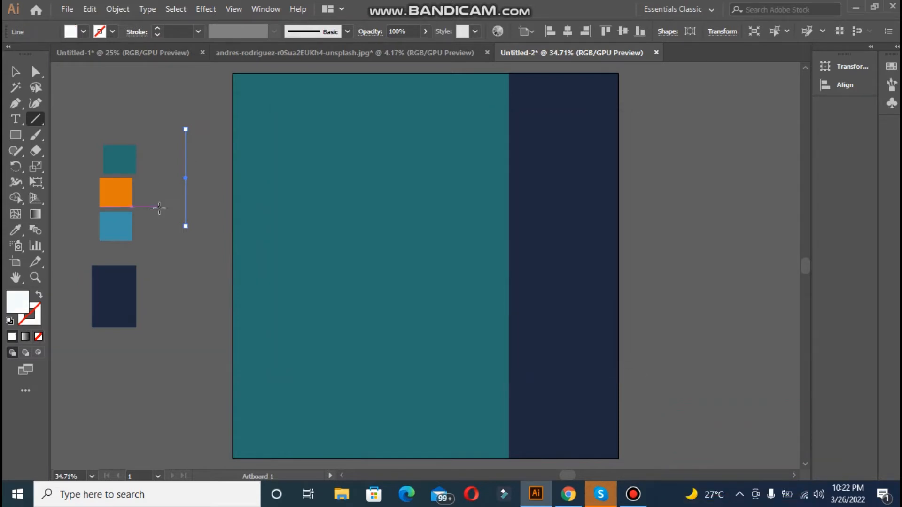
pyautogui.click(40, 296)
# Step: Set the line's stroke weight to 4 pt and its opacity to 56%
pyautogui.click(157, 28)
pyautogui.click(157, 28)
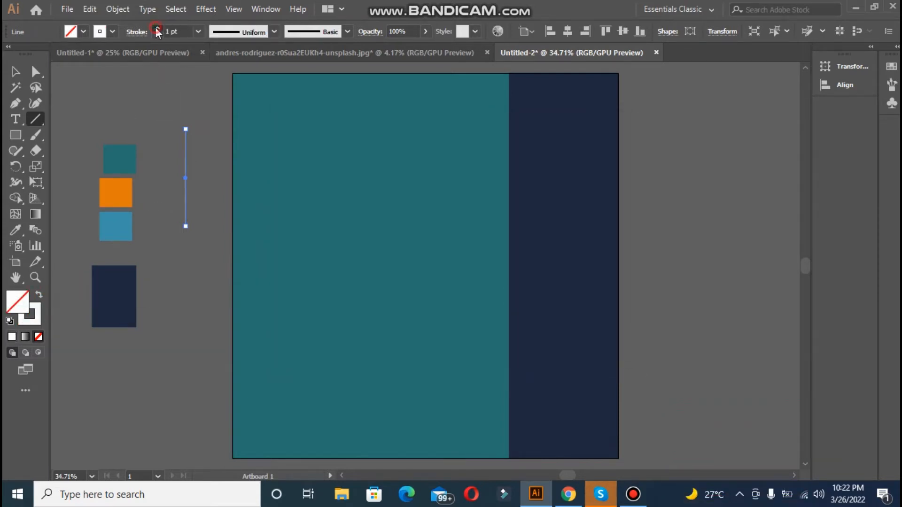
pyautogui.click(157, 28)
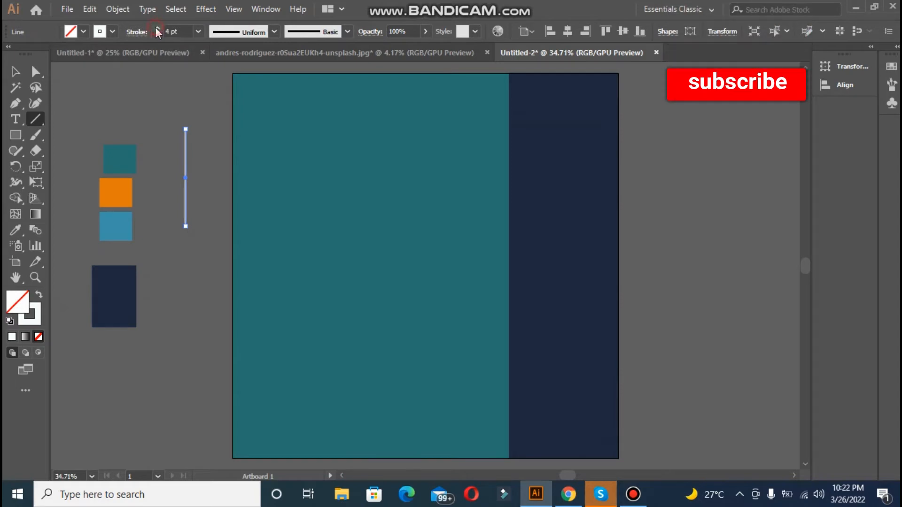
pyautogui.click(428, 32)
pyautogui.moveTo(423, 48); pyautogui.dragTo(402, 48)
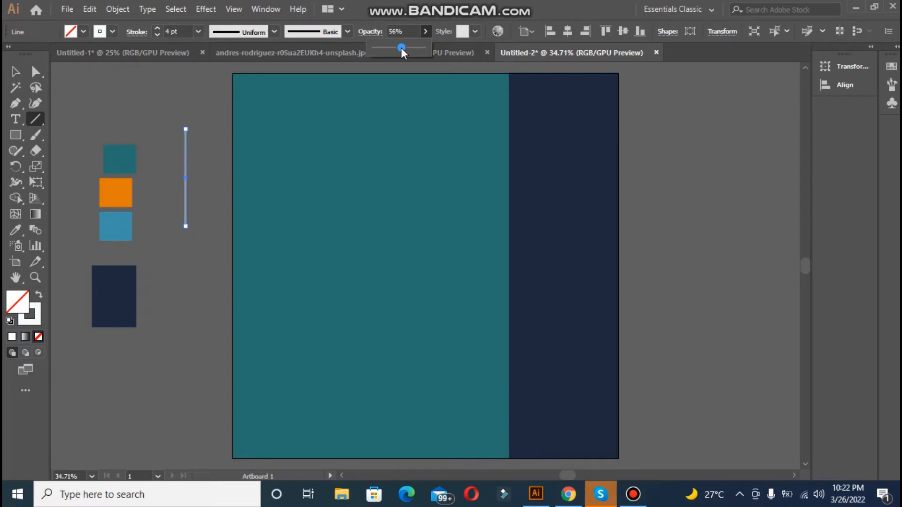
# Step: Move the white line onto the upper part of the navy band
pyautogui.click(19, 77)
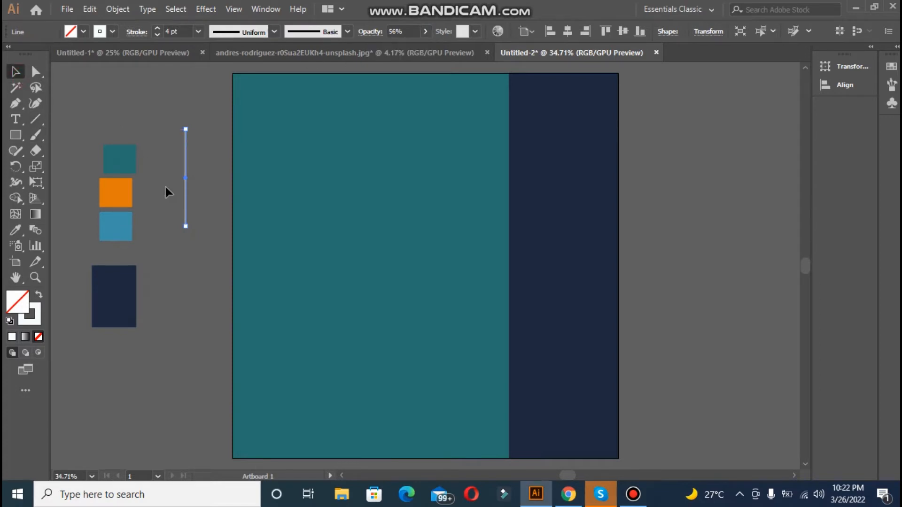
pyautogui.moveTo(187, 209); pyautogui.dragTo(535, 211)
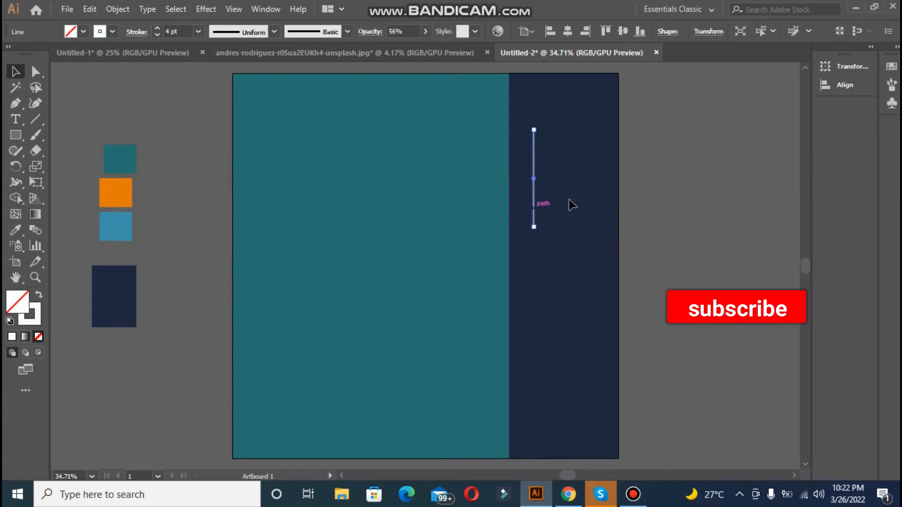
pyautogui.click(654, 222)
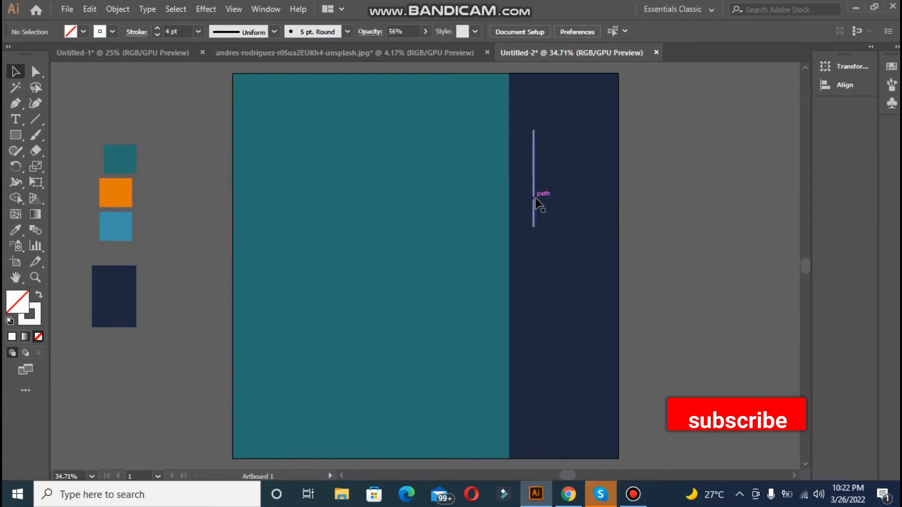
# Step: Duplicate the line repeatedly side by side at staggered heights to build a tight cluster of about a dozen vertical lines
pyautogui.moveTo(535, 202)
pyautogui.mouseDown()
pyautogui.moveTo(542, 208)
pyautogui.moveTo(544, 195)
pyautogui.mouseUp()
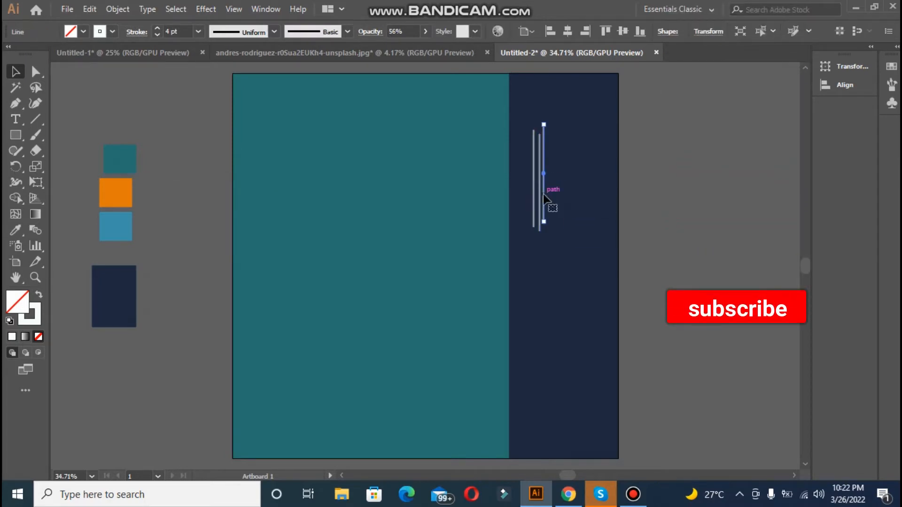
pyautogui.hotkey('ctrl', 'z')
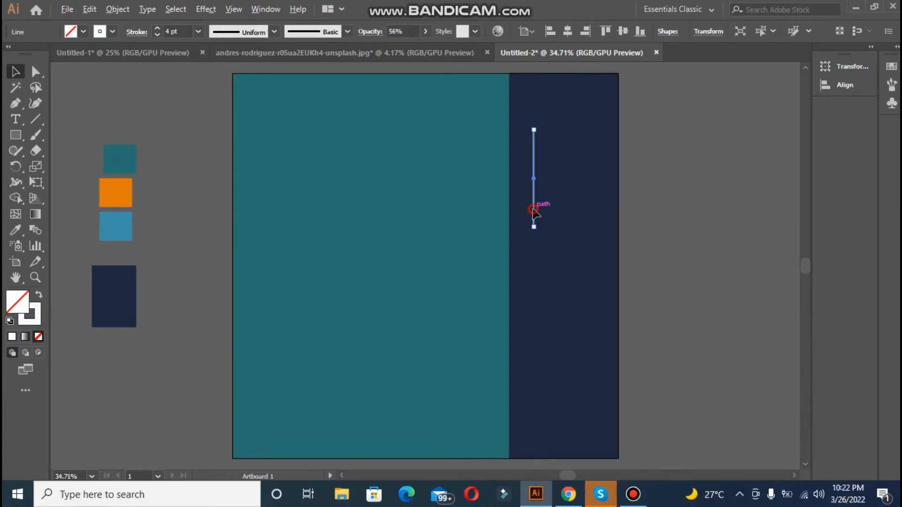
pyautogui.moveTo(538, 213); pyautogui.dragTo(544, 231)
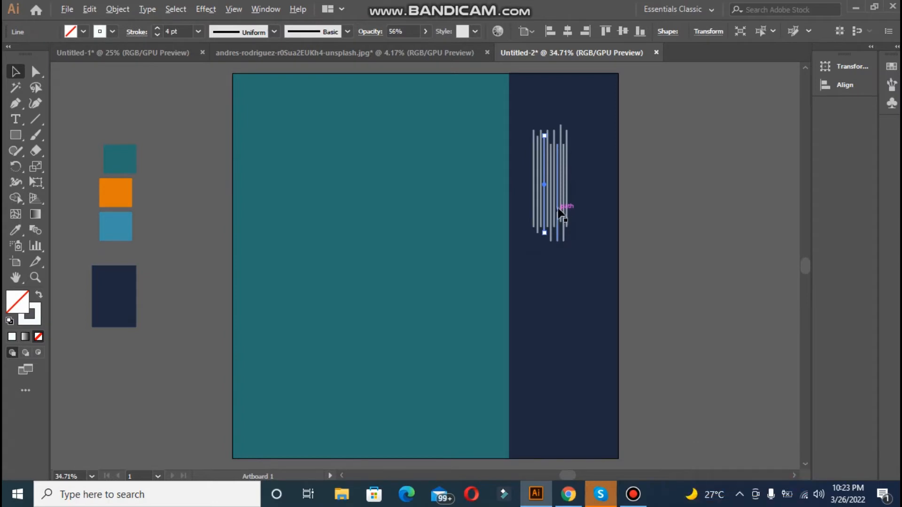
pyautogui.moveTo(566, 205); pyautogui.dragTo(574, 217)
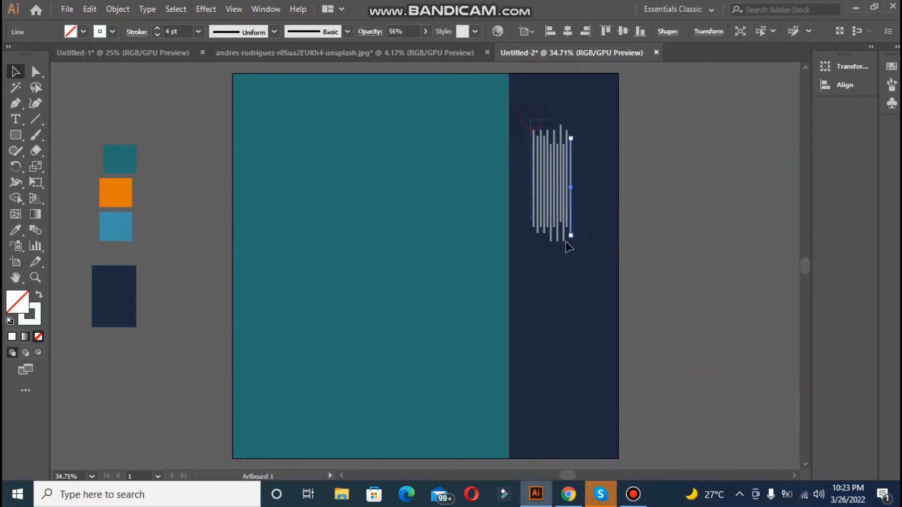
# Step: Group all the vertical lines on the navy band into one object
pyautogui.moveTo(567, 242); pyautogui.dragTo(589, 259)
pyautogui.hotkey('ctrl', 'g')
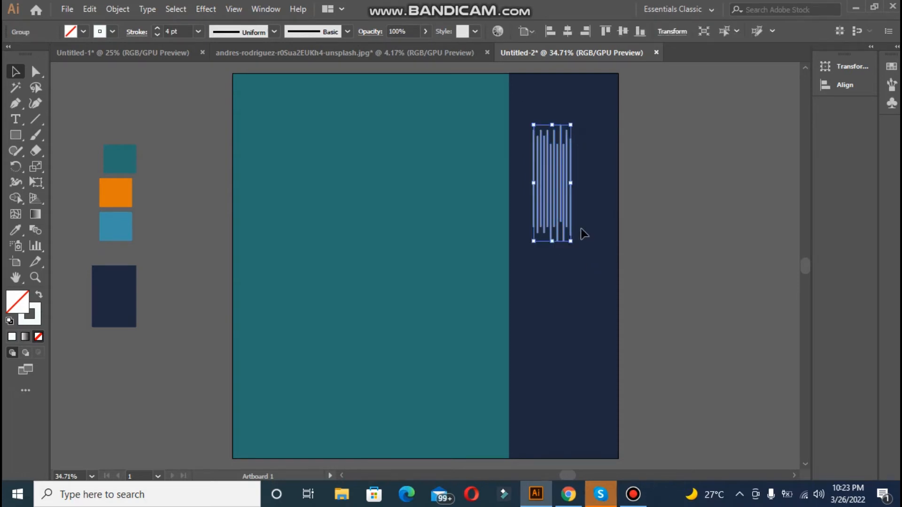
pyautogui.click(583, 238)
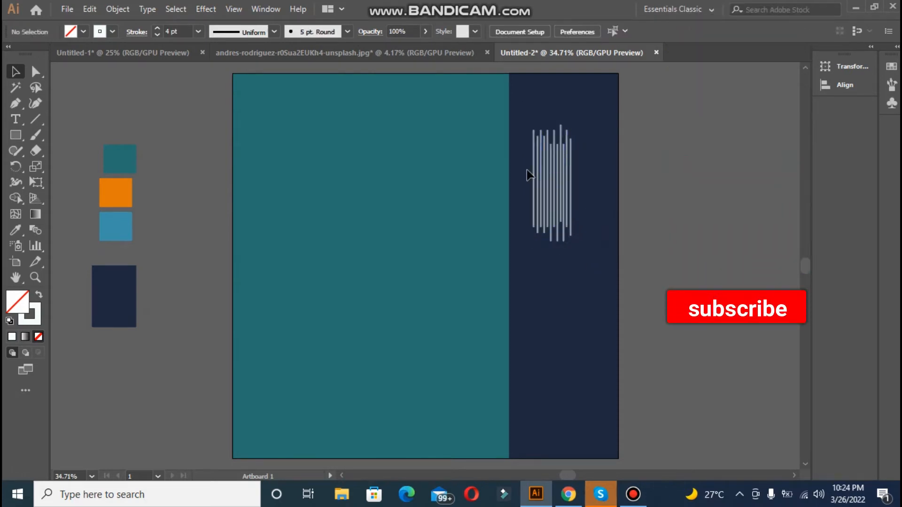
# Step: Unlock the background shapes and centre the line group horizontally on the navy band, using the band as key object
pyautogui.hotkey('ctrl', 'alt', '2')
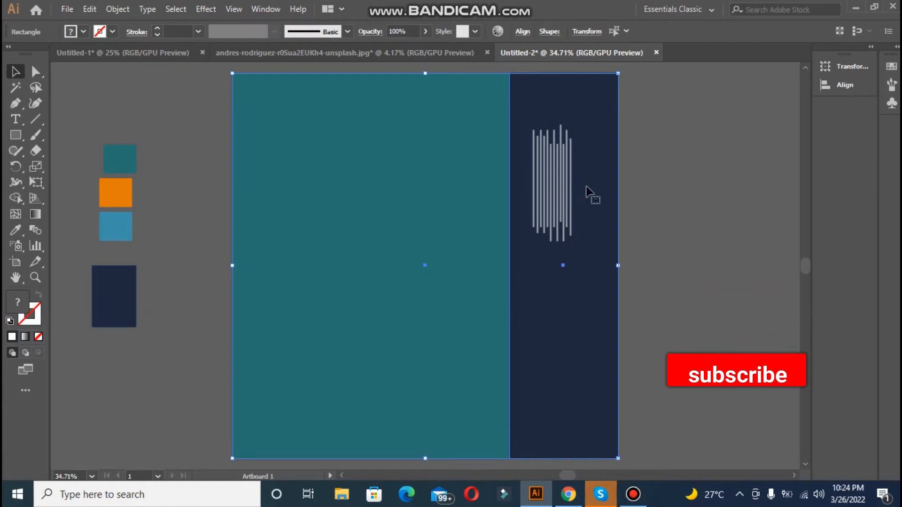
pyautogui.click(677, 214)
pyautogui.click(584, 207)
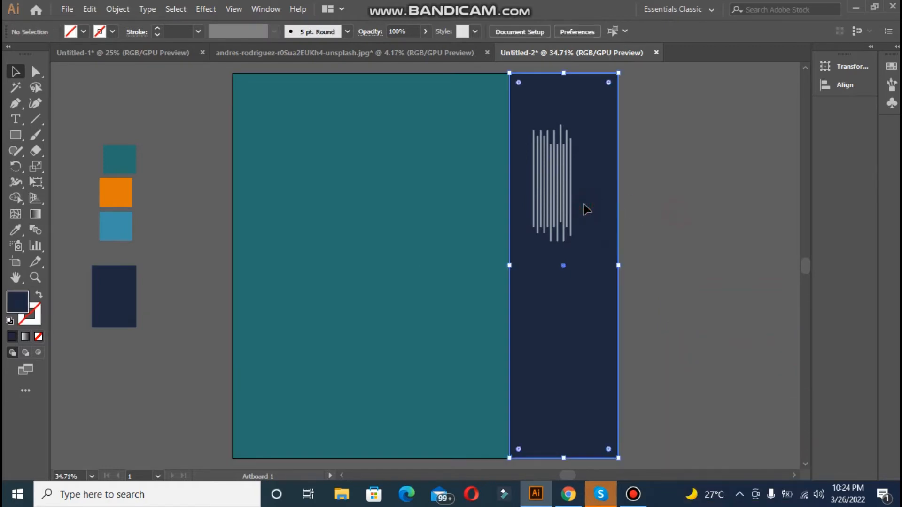
pyautogui.keyDown('shift'); pyautogui.click(572, 203); pyautogui.keyUp('shift')
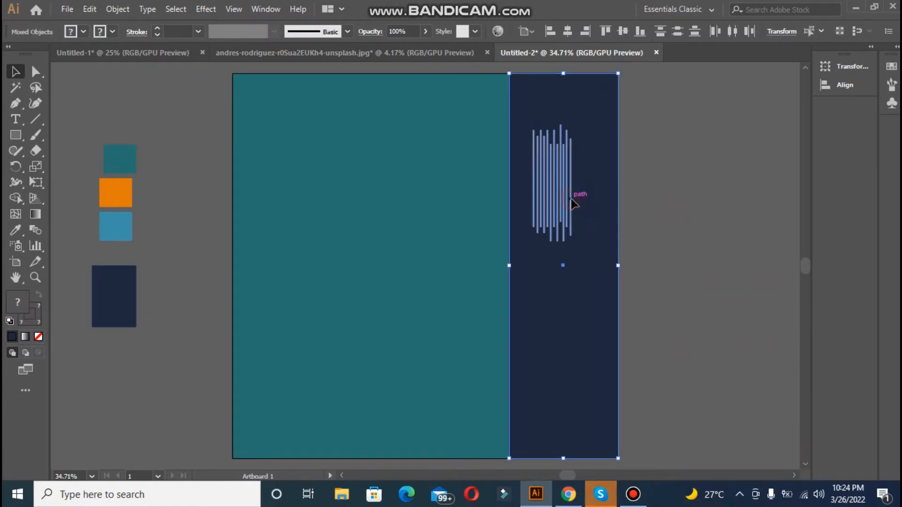
pyautogui.click(579, 75)
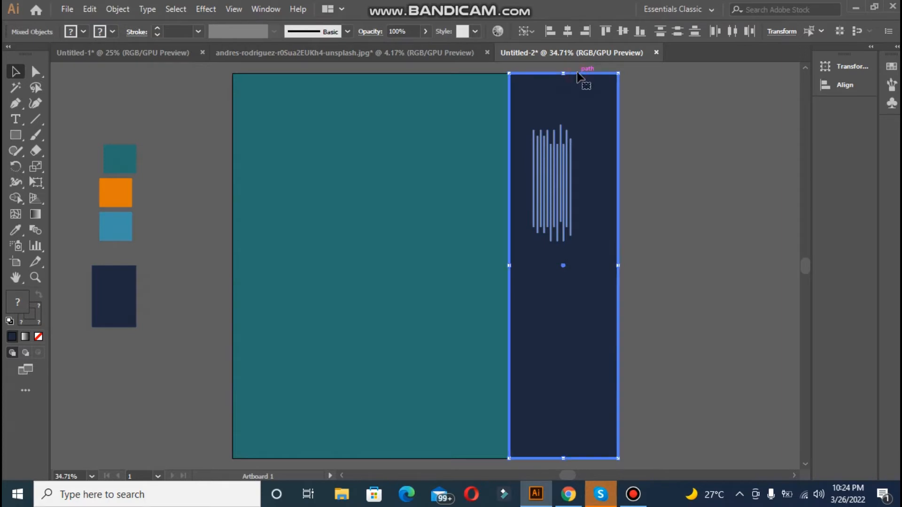
pyautogui.click(567, 32)
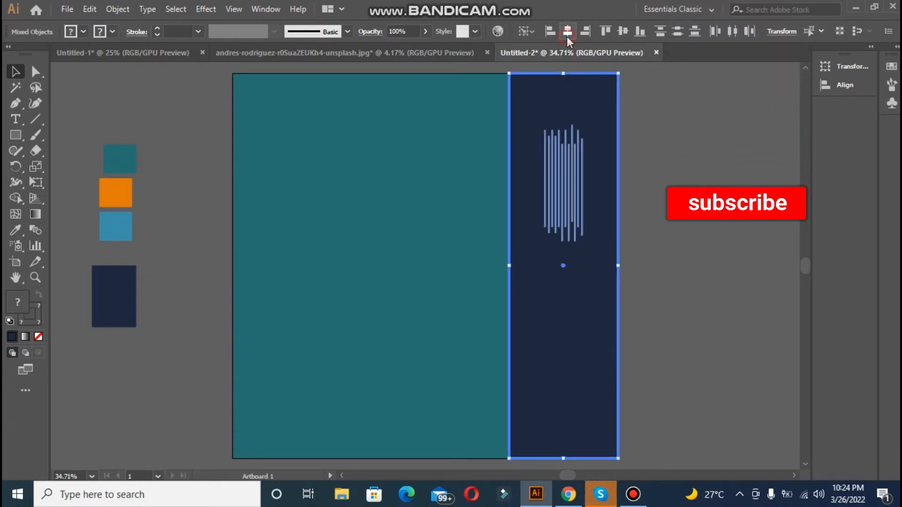
pyautogui.click(670, 162)
# Step: Lock the navy band and the teal background square in place
pyautogui.click(524, 115)
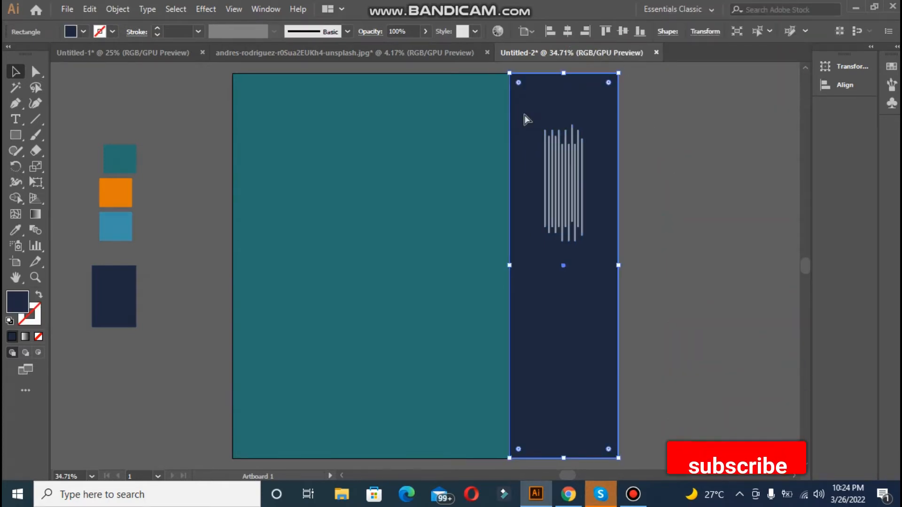
pyautogui.hotkey('ctrl', '2')
pyautogui.click(416, 162)
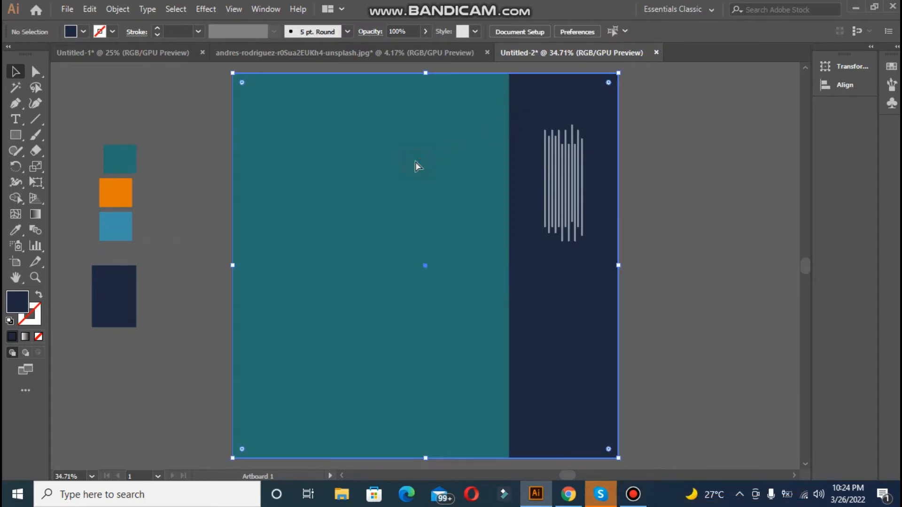
pyautogui.hotkey('ctrl', '2')
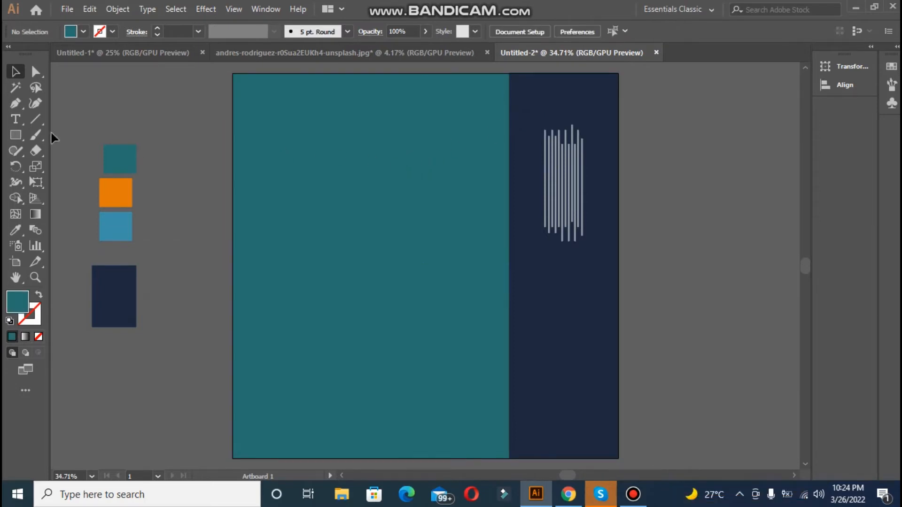
# Step: Draw a large upright rectangle on the teal area and fill it with off-white F9F9F9
pyautogui.click(16, 136)
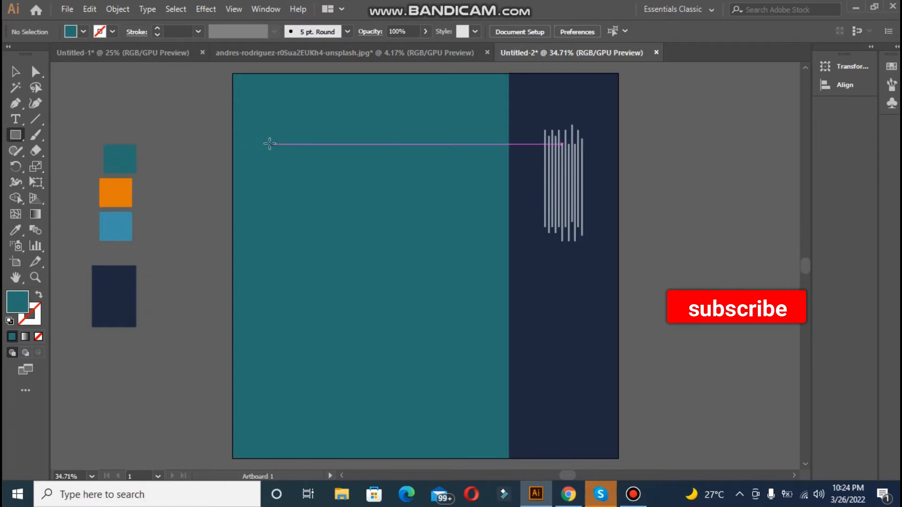
pyautogui.moveTo(261, 134)
pyautogui.mouseDown()
pyautogui.moveTo(484, 382)
pyautogui.moveTo(493, 410)
pyautogui.mouseUp()
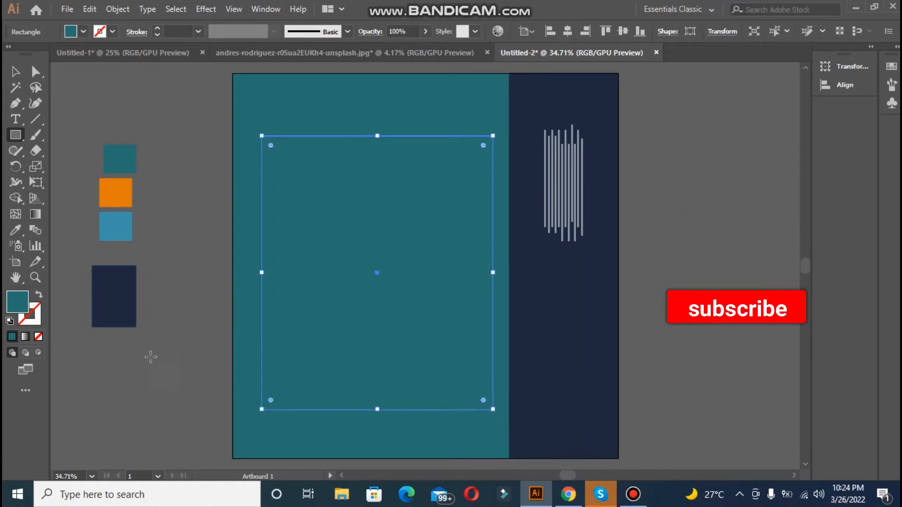
pyautogui.doubleClick(18, 303)
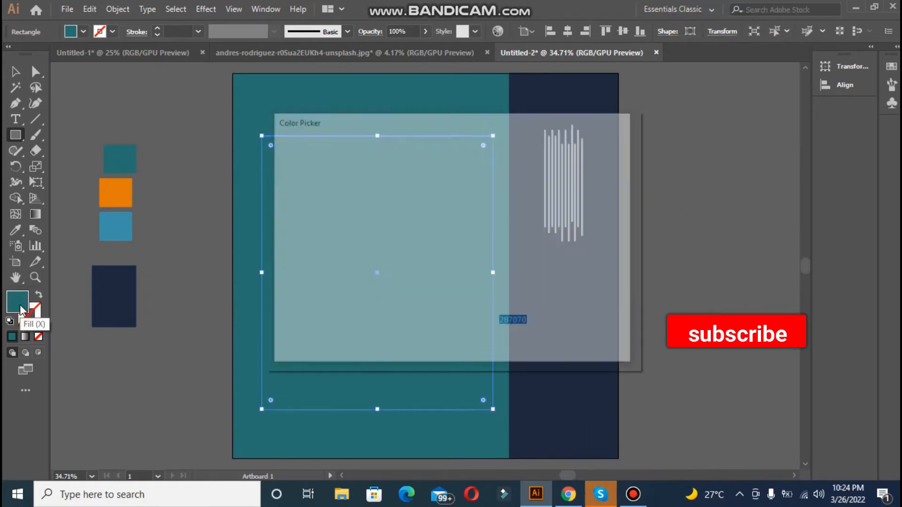
pyautogui.click(281, 161)
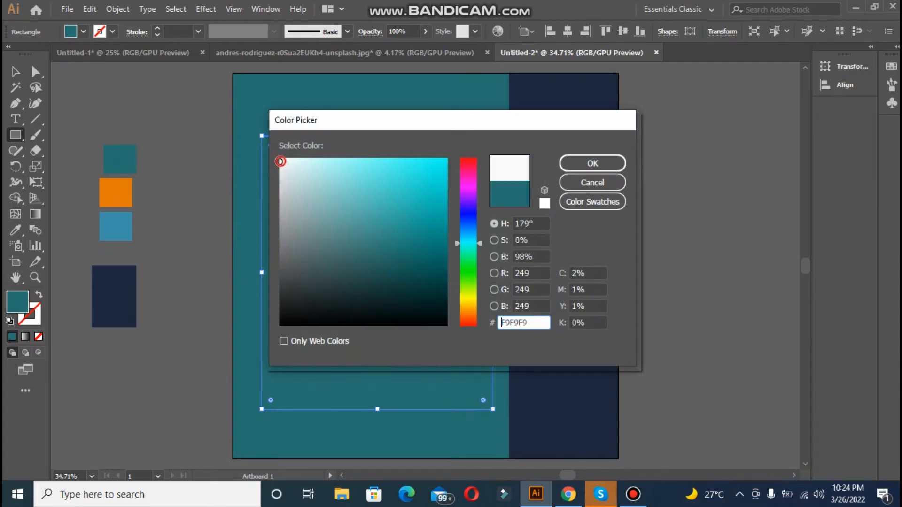
pyautogui.click(573, 165)
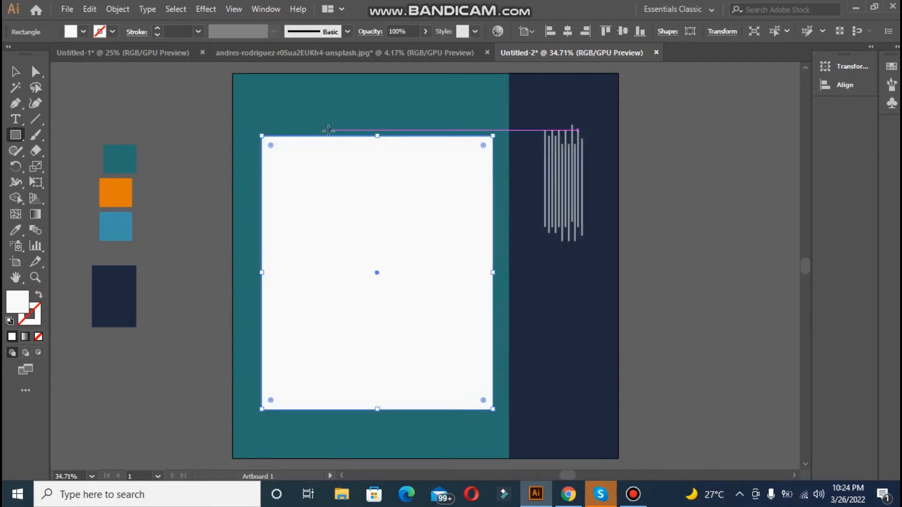
# Step: Copy the woman's portrait from the open Unsplash photo document and paste it into Untitled-2
pyautogui.click(293, 55)
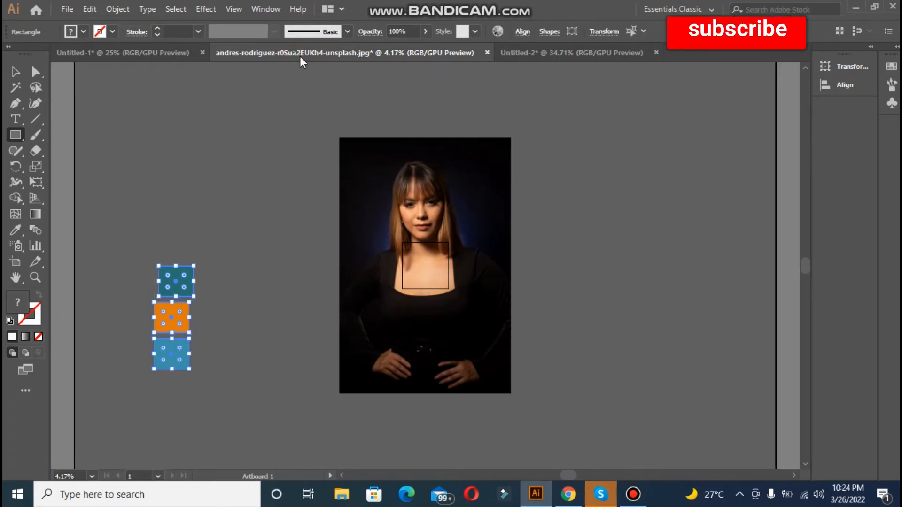
pyautogui.click(15, 71)
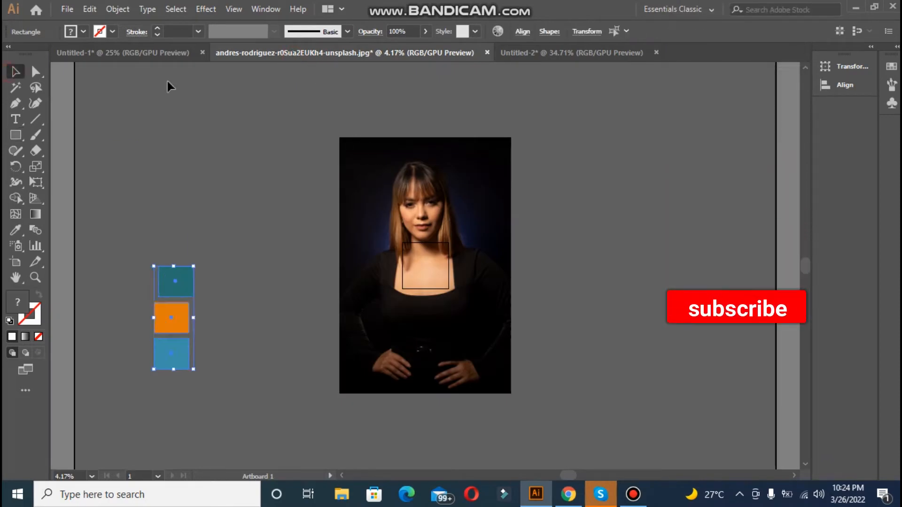
pyautogui.click(366, 169)
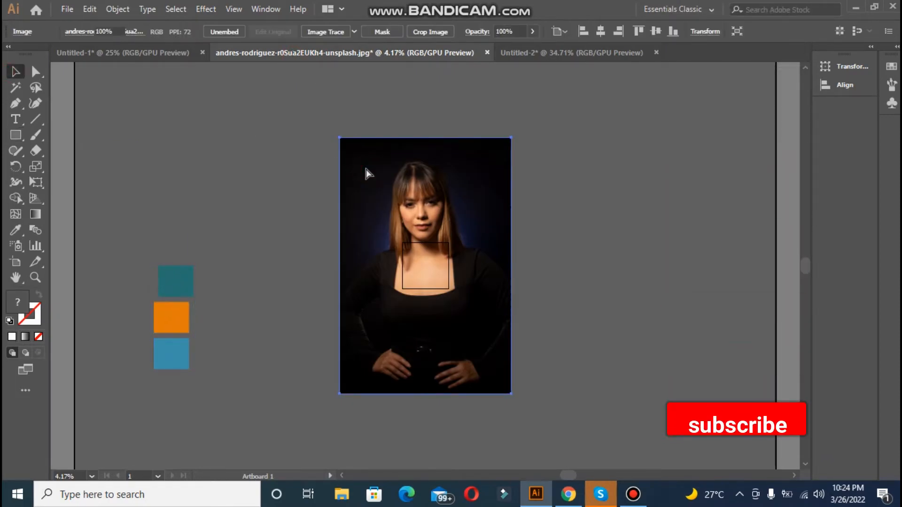
pyautogui.hotkey('ctrl', 'a')
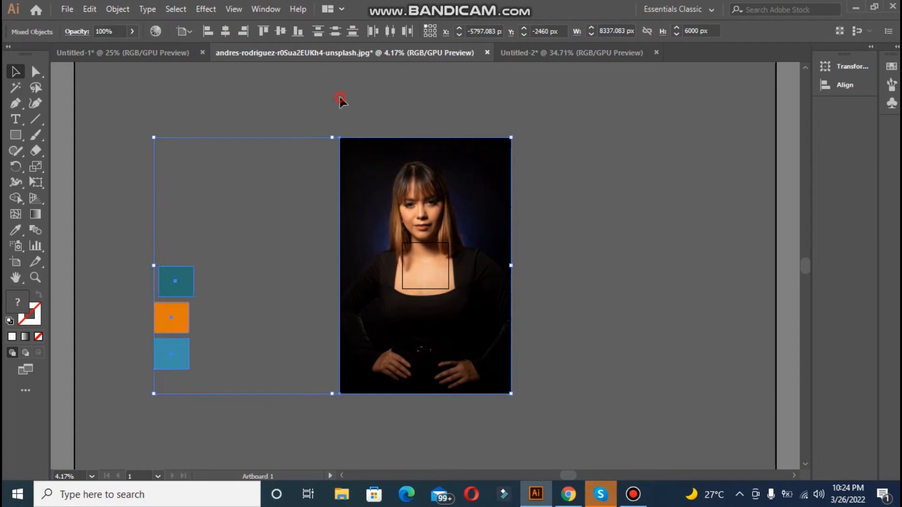
pyautogui.click(340, 99)
pyautogui.click(438, 210)
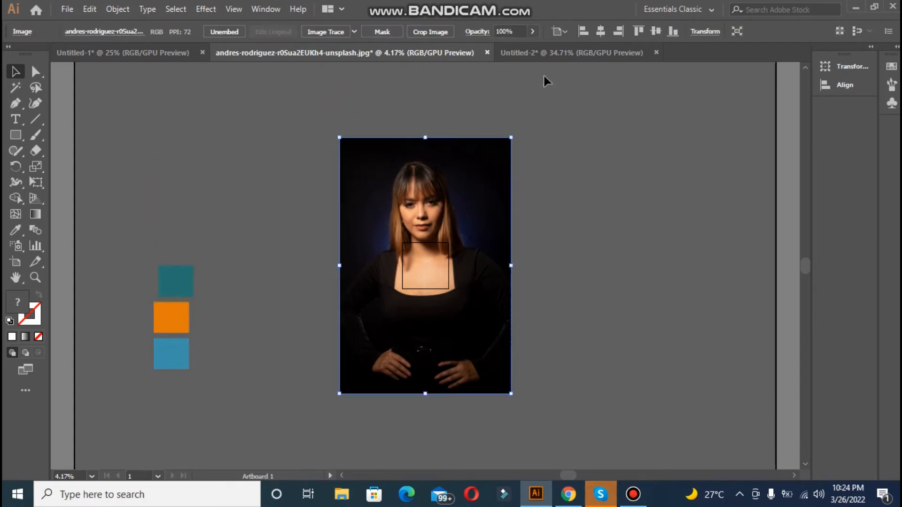
pyautogui.click(559, 51)
pyautogui.click(338, 239)
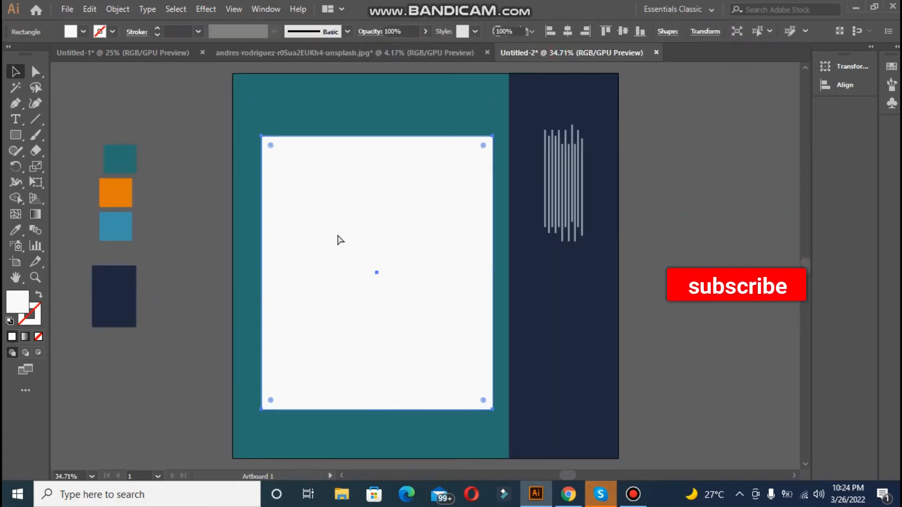
pyautogui.hotkey('ctrl', 'v')
# Step: Scale the oversized pasted portrait down proportionally to roughly the size of the artboard
pyautogui.hotkey('ctrl', '-')
pyautogui.hotkey('ctrl', '-')
pyautogui.hotkey('ctrl', '-')
pyautogui.hotkey('ctrl', '-')
pyautogui.hotkey('ctrl', '-')
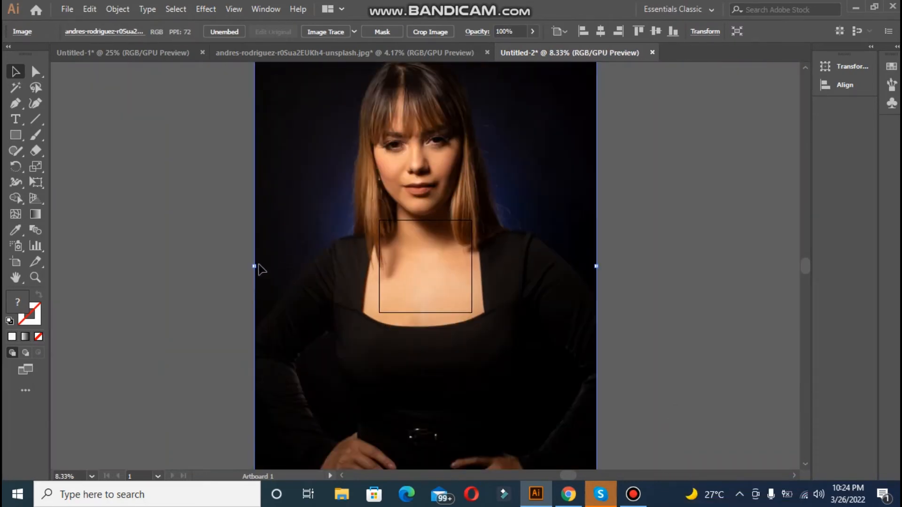
pyautogui.moveTo(254, 266); pyautogui.dragTo(381, 291)
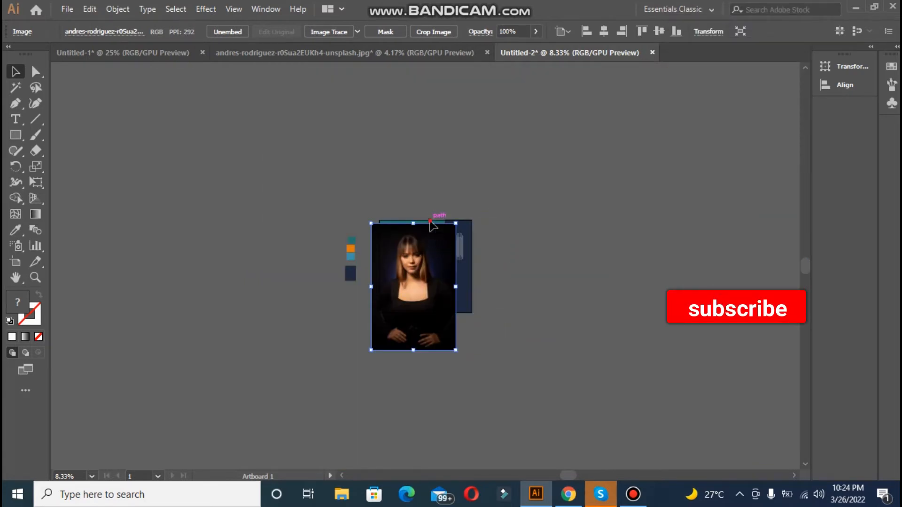
# Step: Shrink the portrait further to the white rectangle's height and position it over the rectangle
pyautogui.hotkey('ctrl', 'shift', 'a')
pyautogui.hotkey('ctrl', '=')
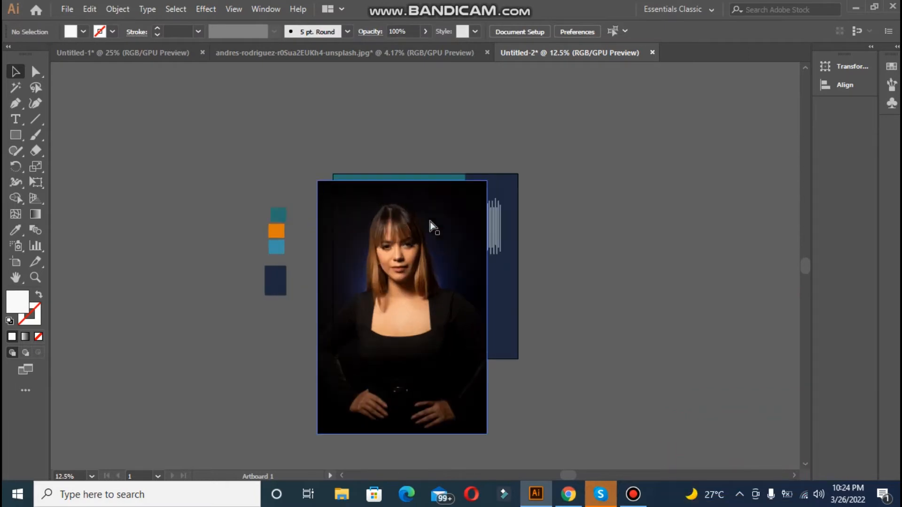
pyautogui.hotkey('ctrl', '=')
pyautogui.hotkey('ctrl', '=')
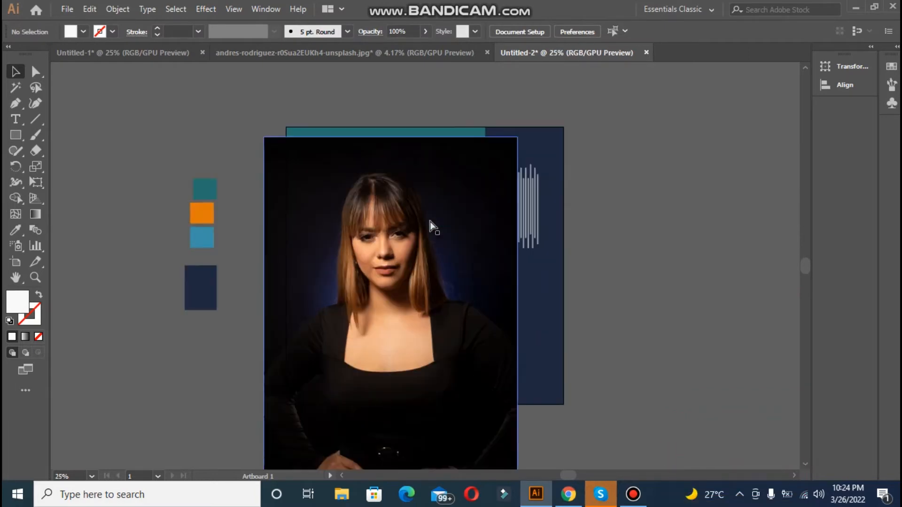
pyautogui.click(303, 149)
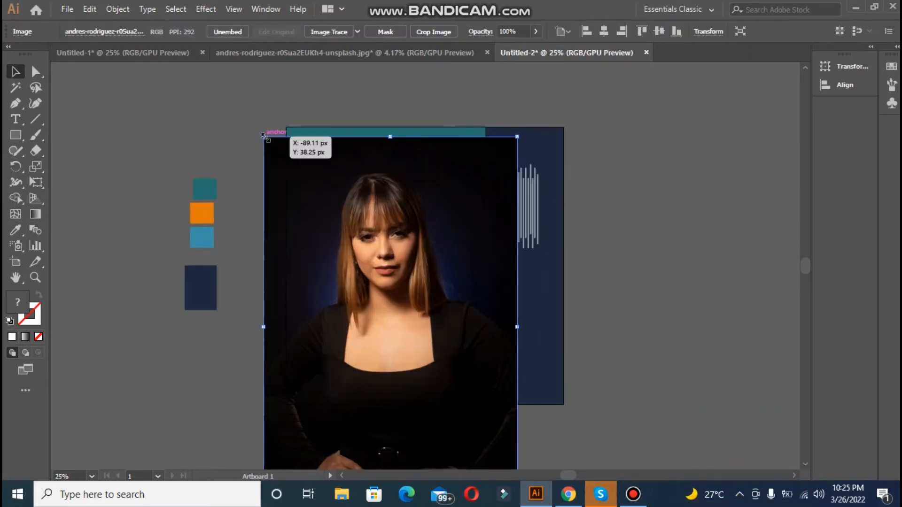
pyautogui.moveTo(263, 135); pyautogui.dragTo(360, 282)
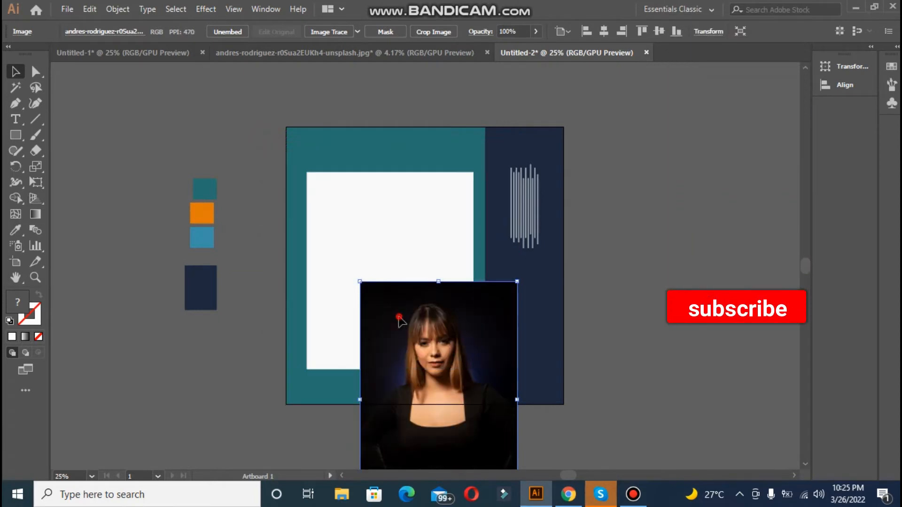
pyautogui.moveTo(399, 318); pyautogui.dragTo(353, 206)
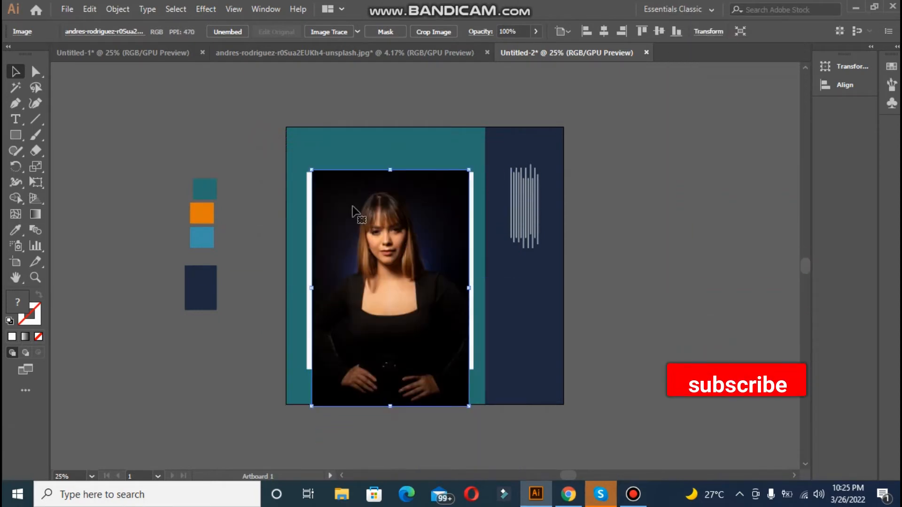
pyautogui.moveTo(468, 406); pyautogui.dragTo(443, 368)
pyautogui.moveTo(407, 327); pyautogui.dragTo(422, 301)
# Step: Resize the white rectangle from all four sides so it leaves a thin border around the portrait
pyautogui.hotkey('ctrl', '+')
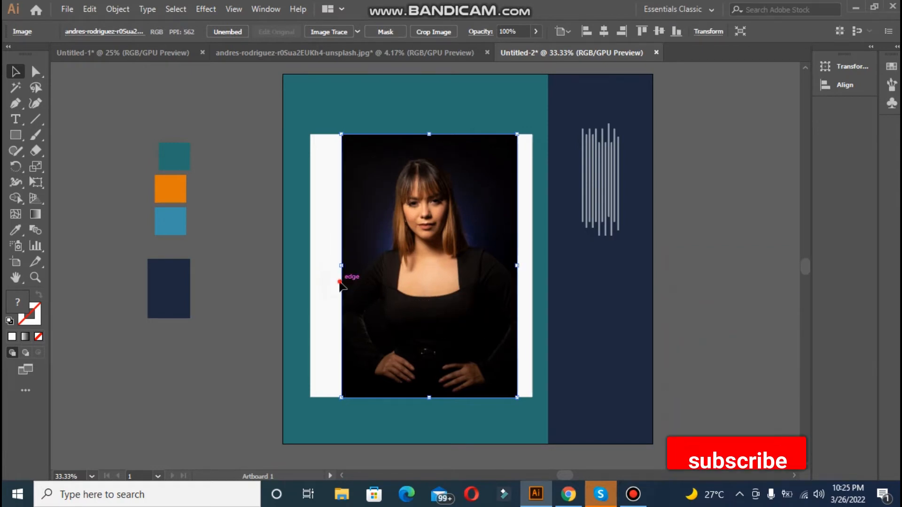
pyautogui.click(325, 282)
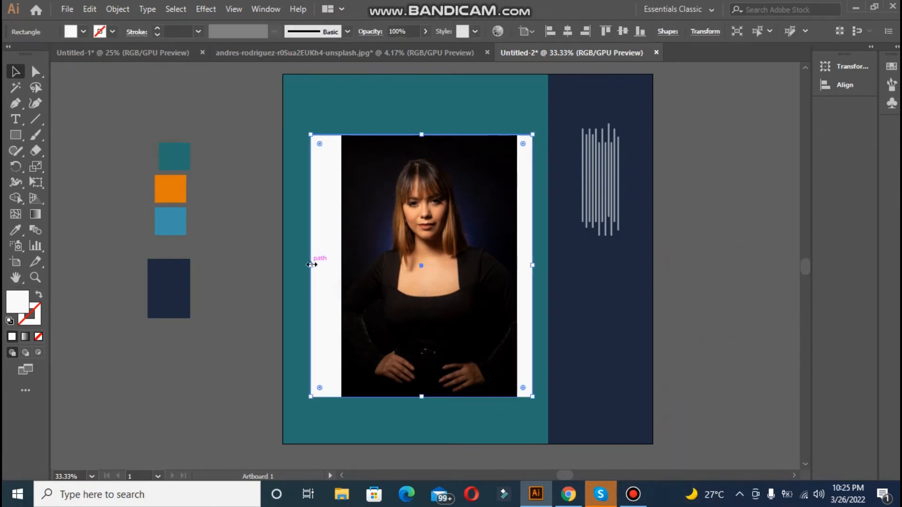
pyautogui.moveTo(310, 265); pyautogui.dragTo(336, 265)
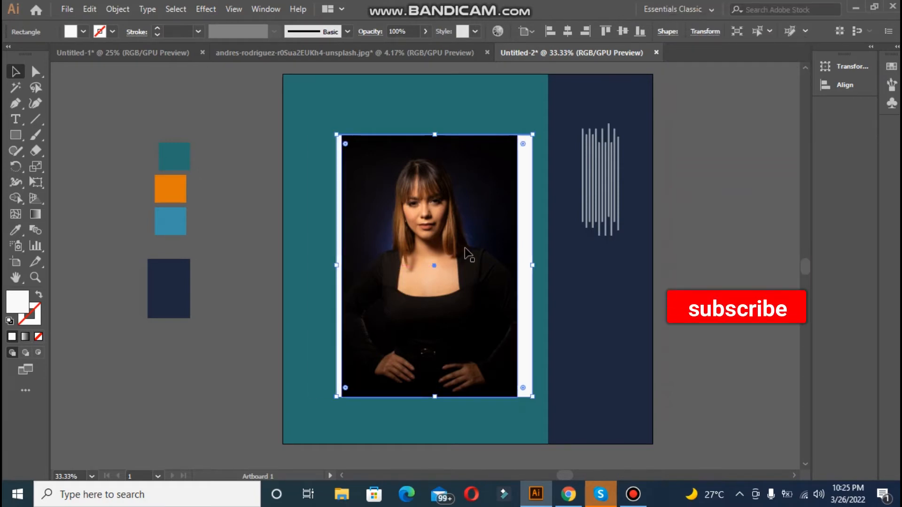
pyautogui.moveTo(533, 266); pyautogui.dragTo(522, 266)
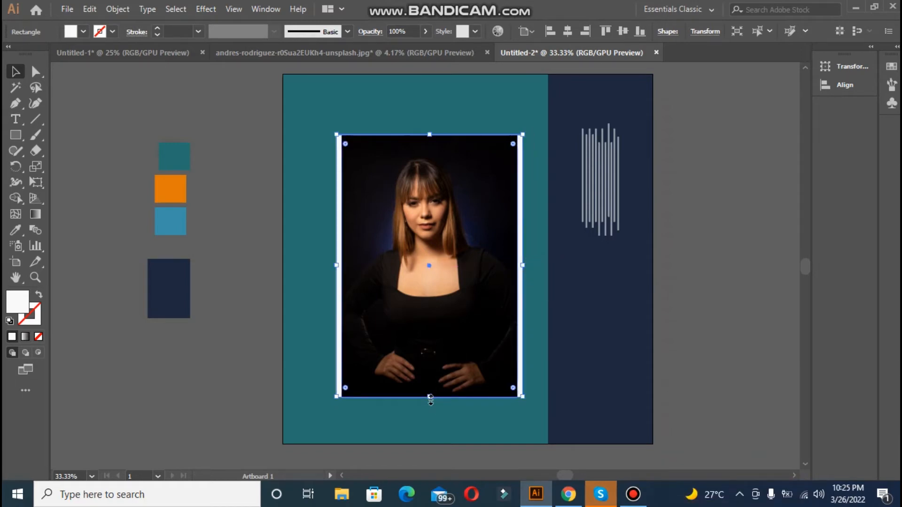
pyautogui.moveTo(430, 400); pyautogui.dragTo(430, 402)
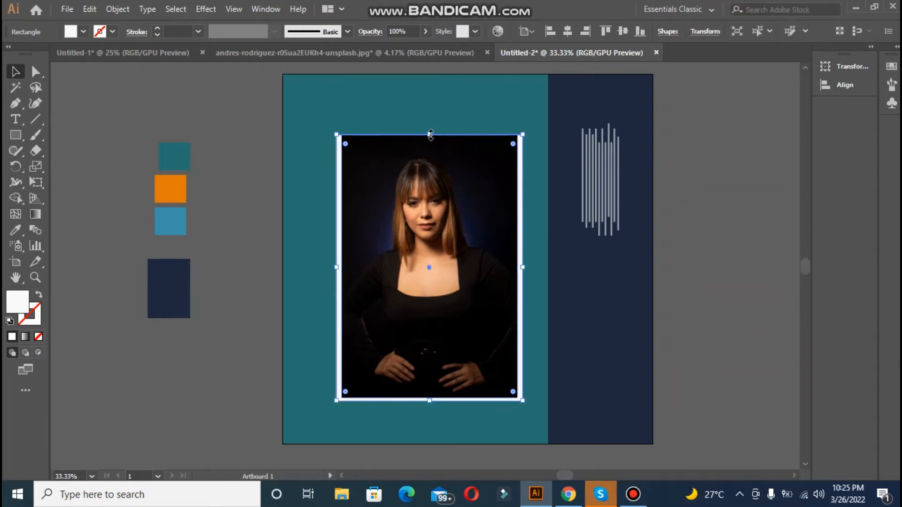
pyautogui.moveTo(431, 135)
pyautogui.mouseDown()
pyautogui.moveTo(439, 125)
pyautogui.moveTo(431, 133)
pyautogui.mouseUp()
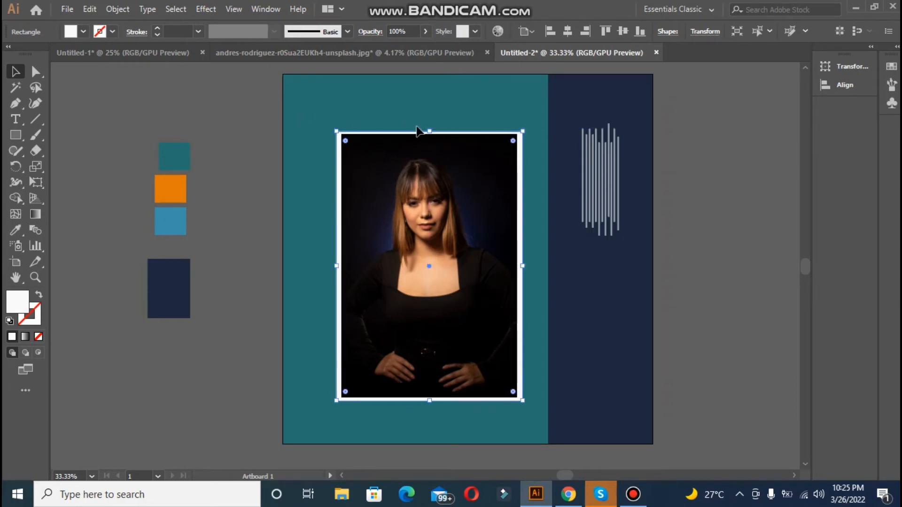
pyautogui.moveTo(430, 133); pyautogui.dragTo(430, 129)
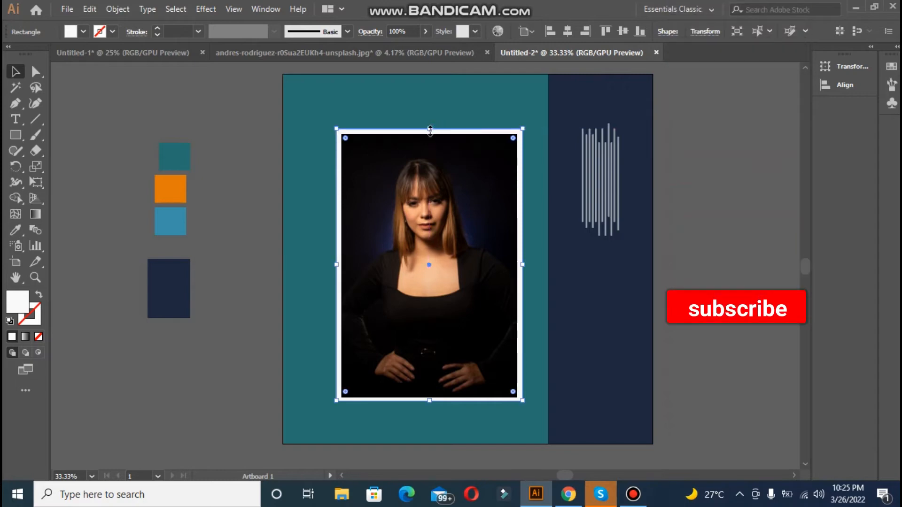
pyautogui.click(780, 245)
# Step: Group the portrait with its white frame and enlarge the group proportionally to about 581 by 849 px
pyautogui.click(429, 135)
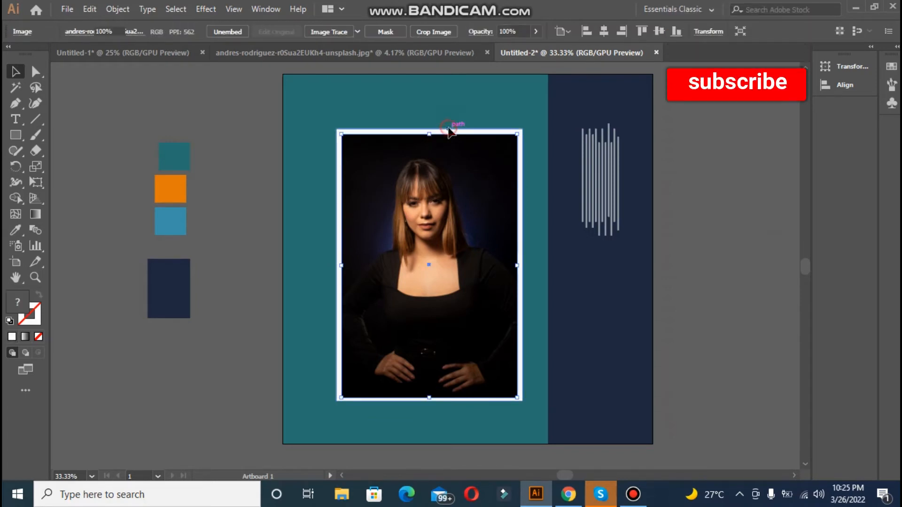
pyautogui.keyDown('shift'); pyautogui.click(450, 132); pyautogui.keyUp('shift')
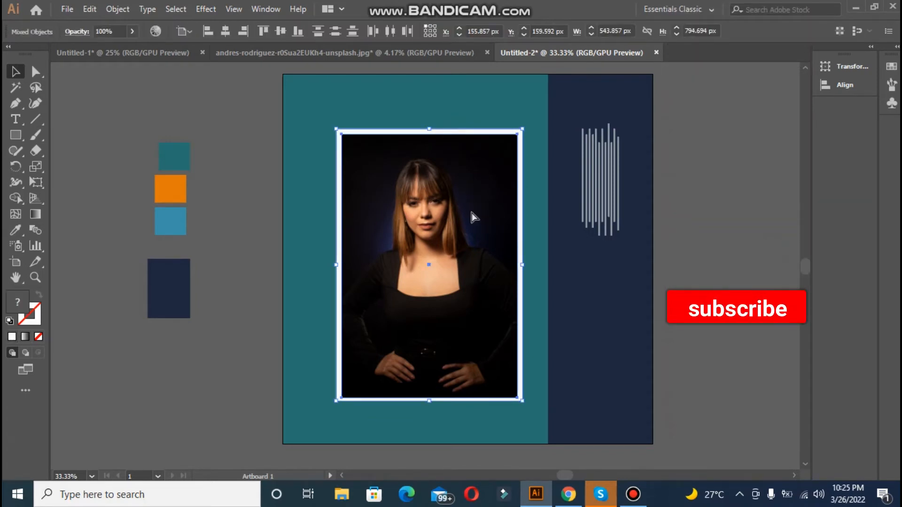
pyautogui.hotkey('ctrl', 'g')
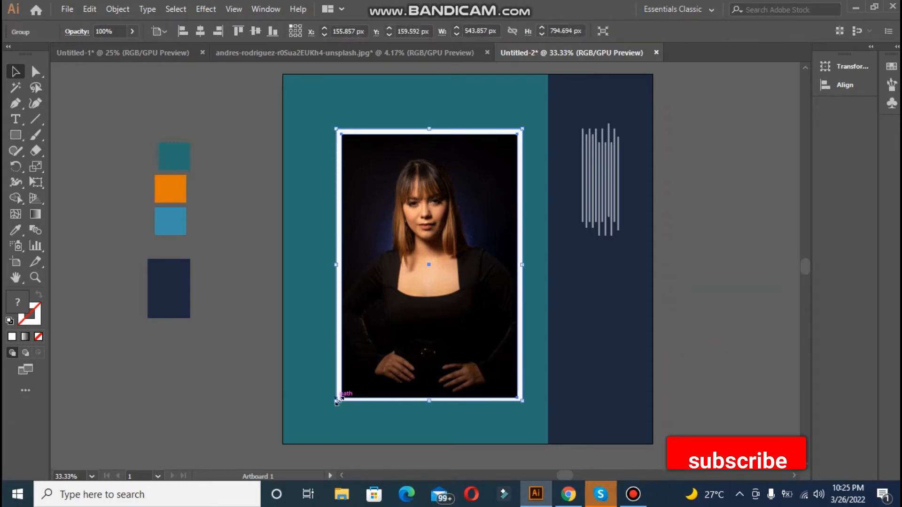
pyautogui.moveTo(343, 397); pyautogui.dragTo(316, 422)
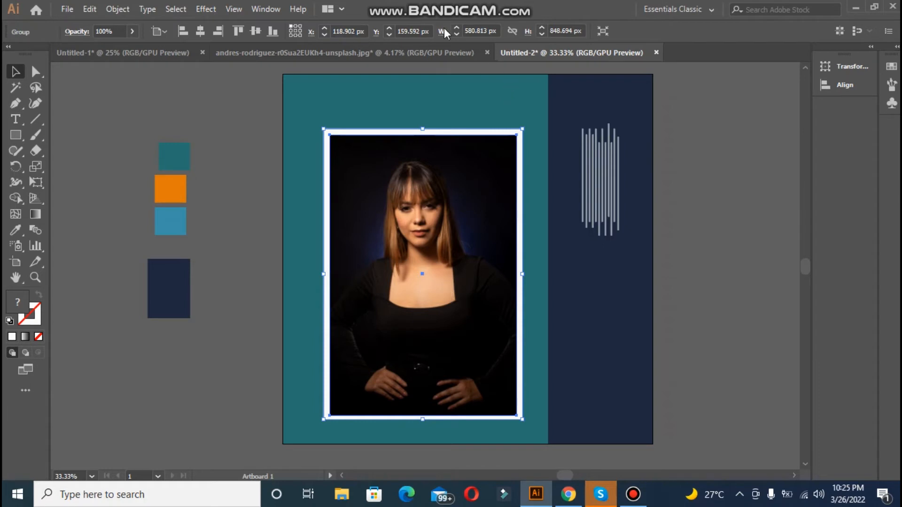
# Step: Centre the framed portrait on the artboard, then shift it horizontally to the middle of the teal area
pyautogui.click(202, 34)
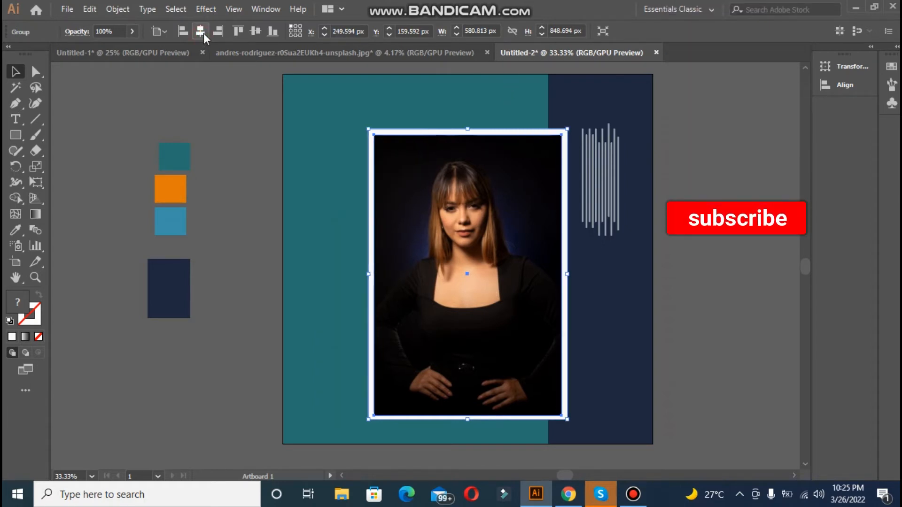
pyautogui.click(255, 32)
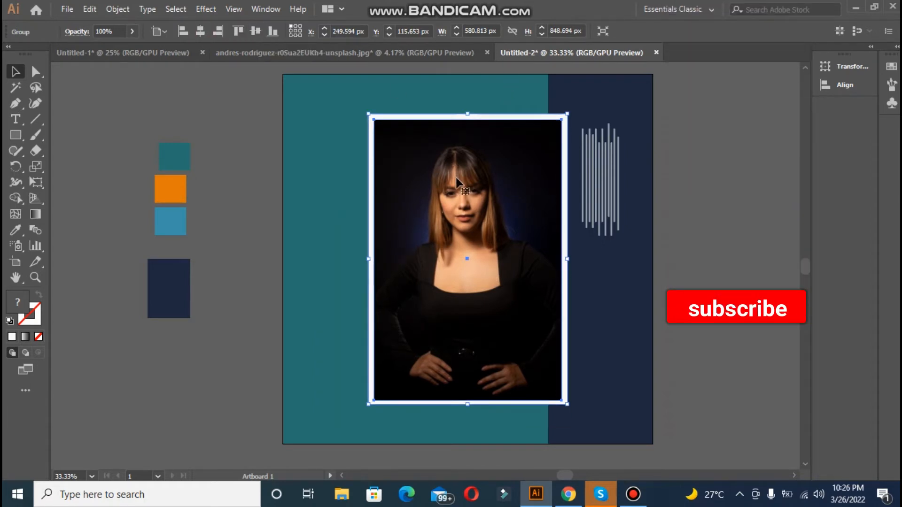
pyautogui.moveTo(457, 181); pyautogui.dragTo(409, 181)
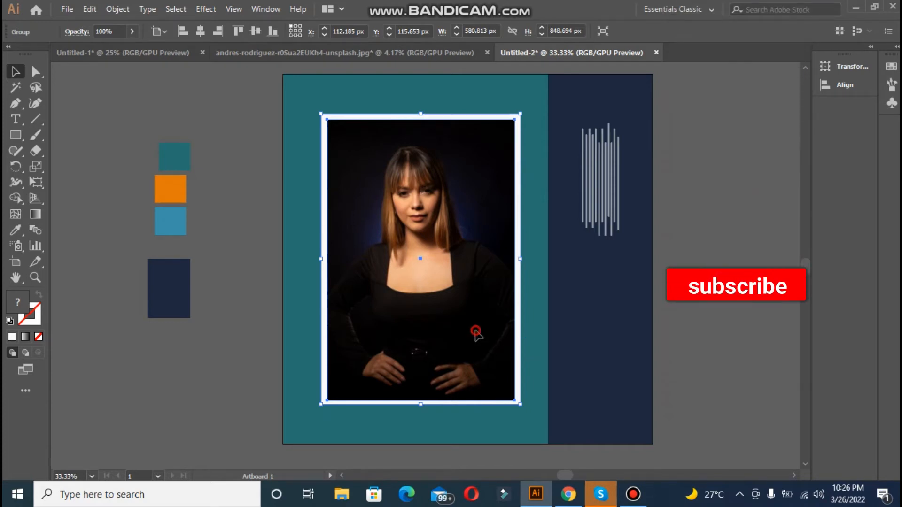
# Step: Add the text "NEW ARRIVAL" on the empty canvas beside the artboard, above the colour swatches
pyautogui.moveTo(478, 333); pyautogui.dragTo(478, 333)
pyautogui.click(248, 201)
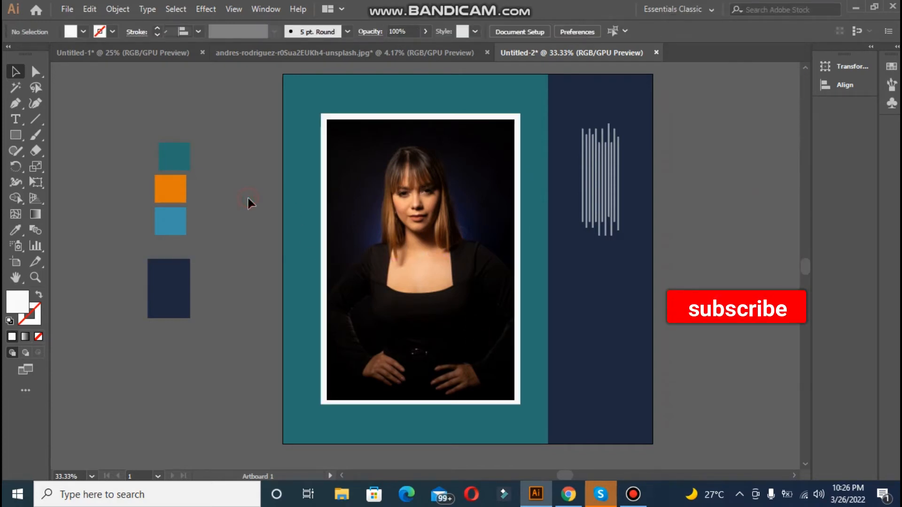
pyautogui.click(14, 135)
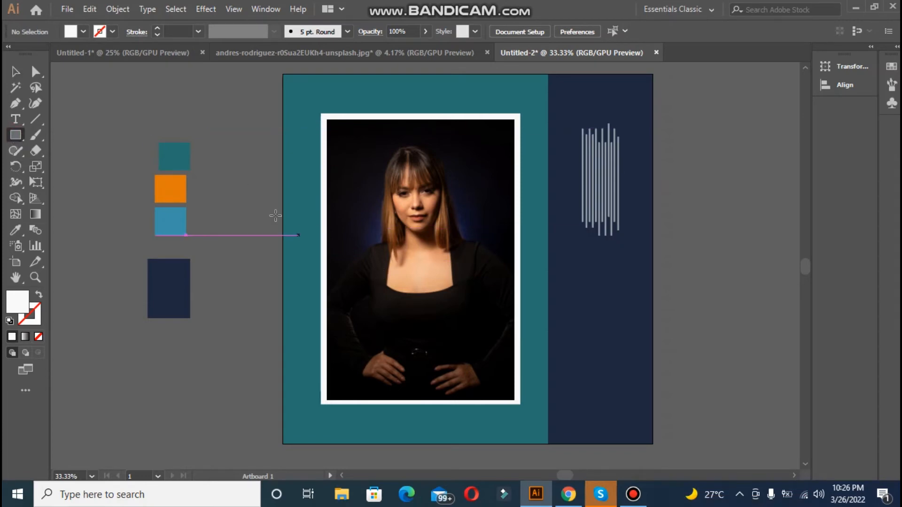
pyautogui.click(16, 119)
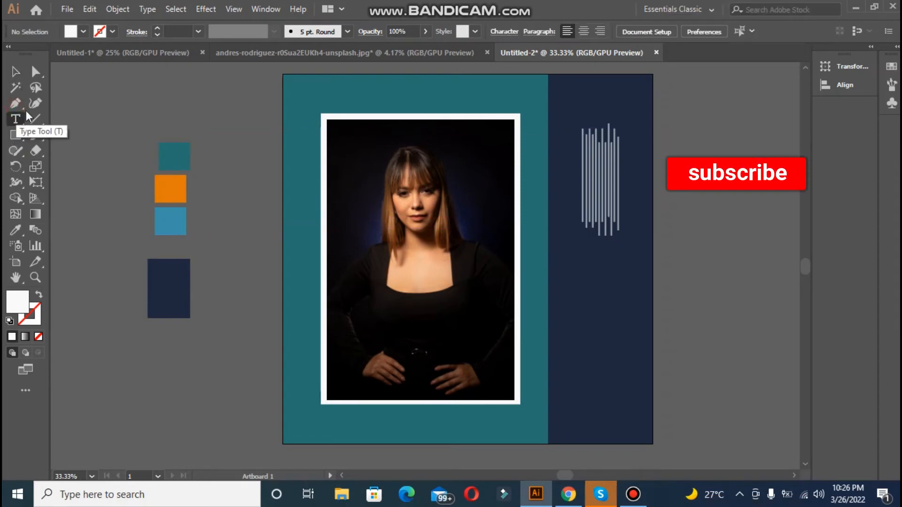
pyautogui.click(69, 115)
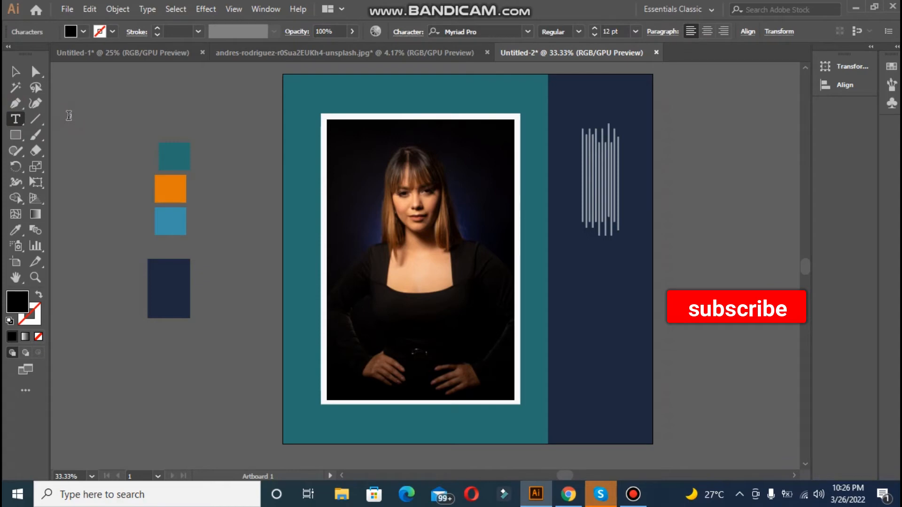
pyautogui.write('NEW AR')
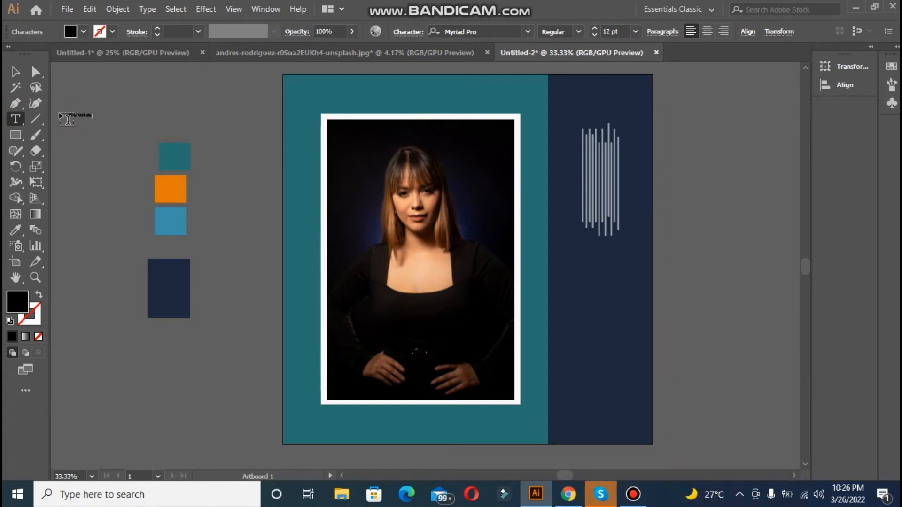
pyautogui.write('RIVAL')
pyautogui.click(15, 71)
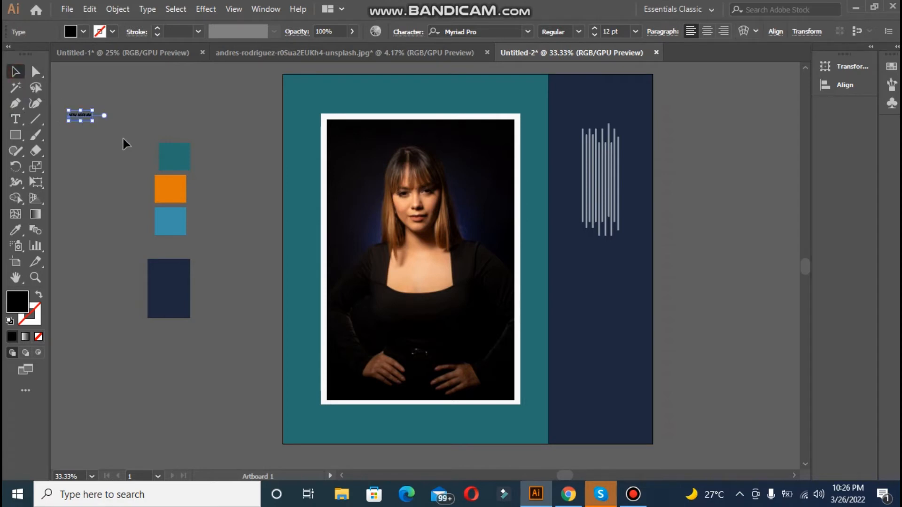
# Step: Set the "NEW ARRIVAL" text in Bold and enlarge it to about 57 pt
pyautogui.moveTo(92, 121); pyautogui.dragTo(160, 187)
pyautogui.click(579, 31)
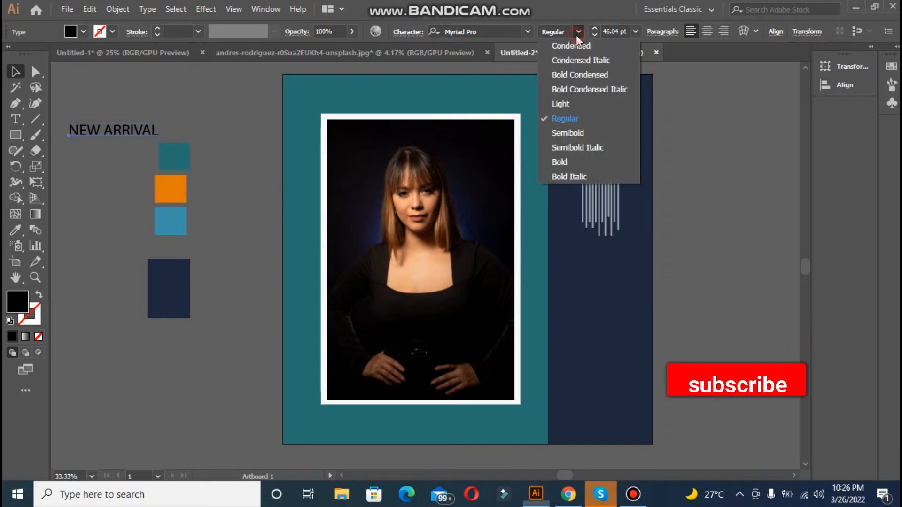
pyautogui.click(562, 162)
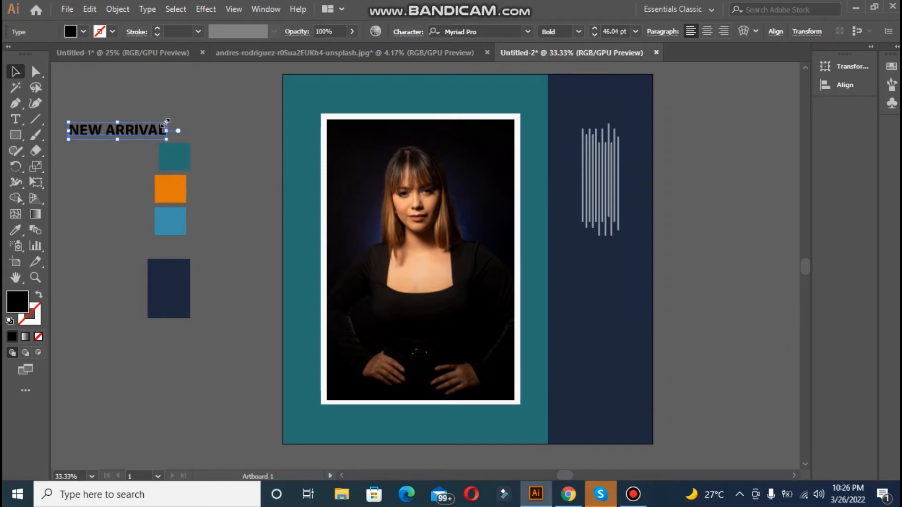
pyautogui.moveTo(166, 121); pyautogui.dragTo(190, 119)
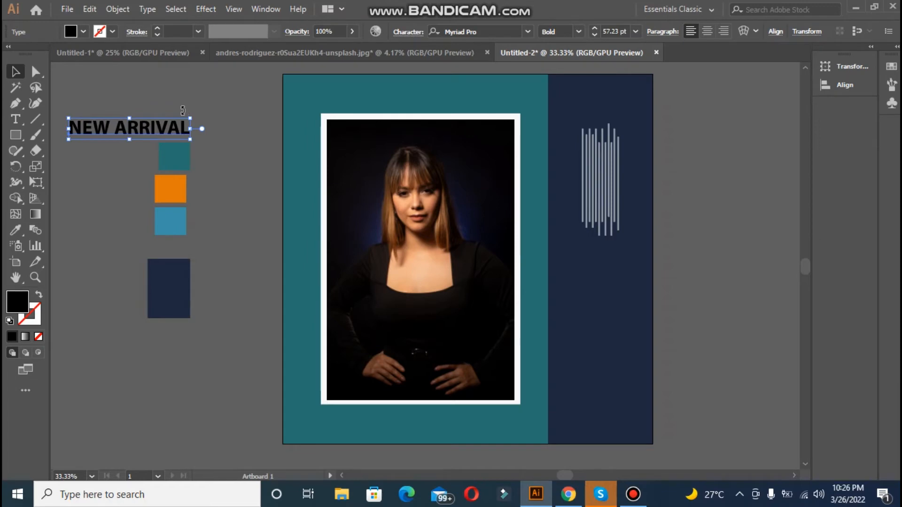
# Step: Recolour the "NEW ARRIVAL" text by sampling the orange swatch
pyautogui.click(20, 230)
pyautogui.click(173, 186)
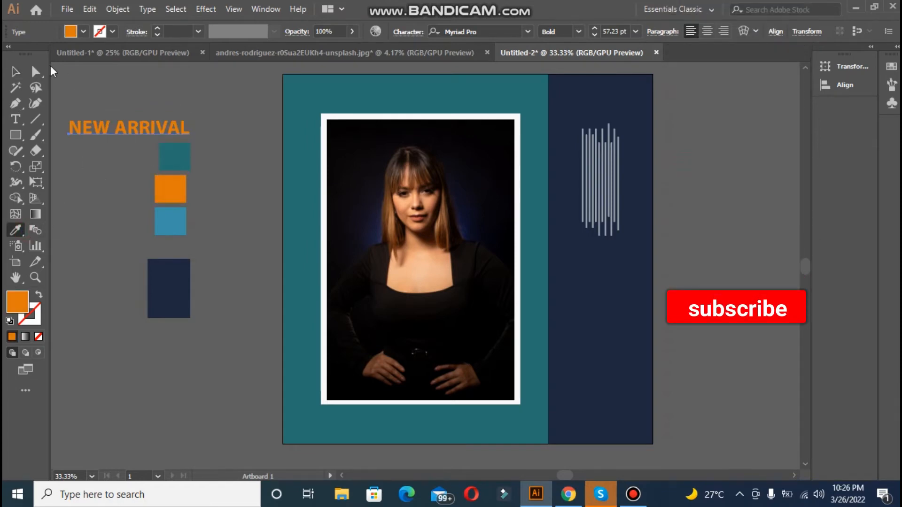
pyautogui.click(16, 71)
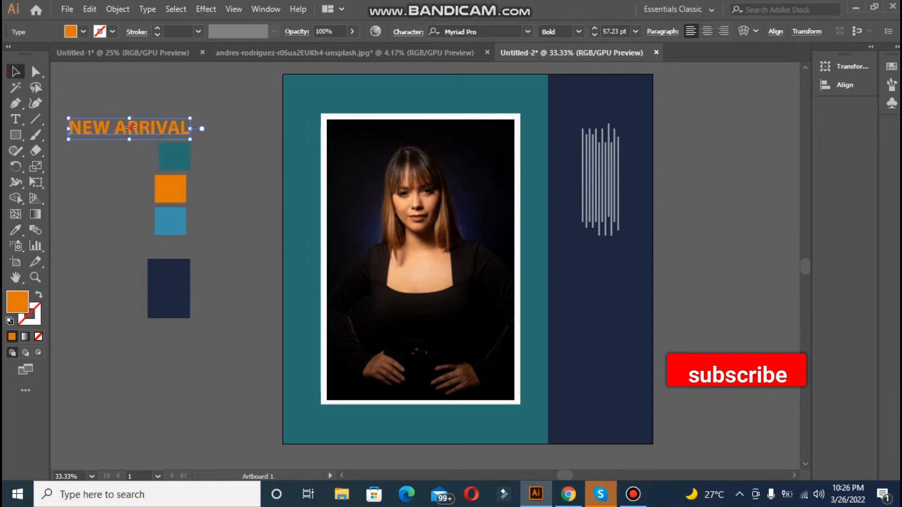
# Step: Place the "NEW ARRIVAL" heading above the framed portrait and enlarge it to about 61 pt
pyautogui.moveTo(130, 126); pyautogui.dragTo(423, 98)
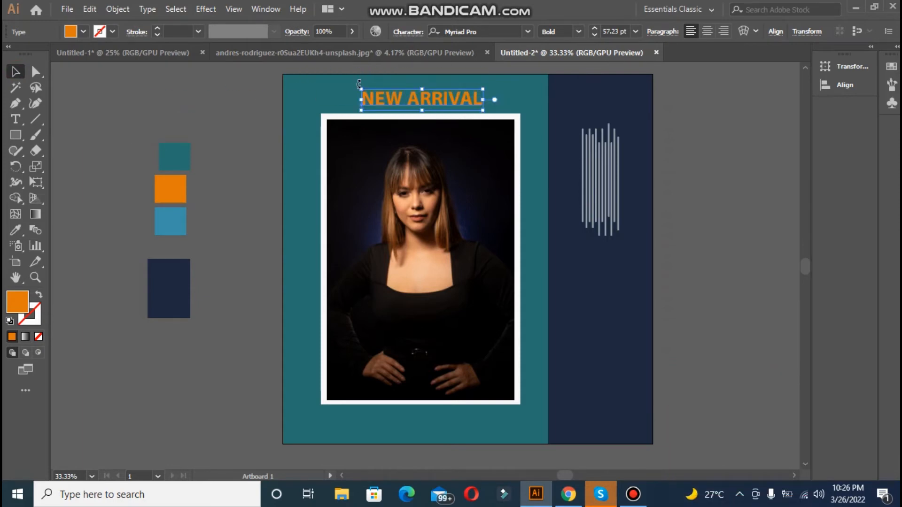
pyautogui.moveTo(360, 89); pyautogui.dragTo(352, 86)
pyautogui.click(226, 92)
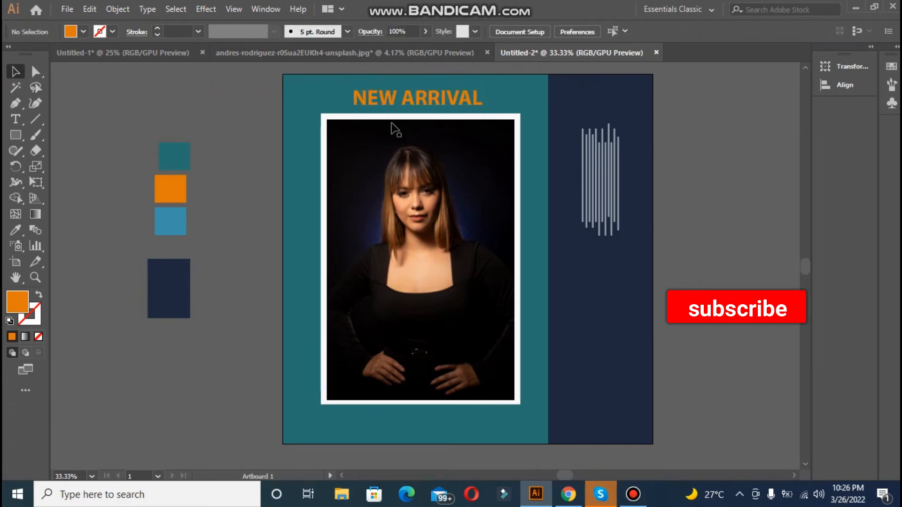
# Step: Centre the "NEW ARRIVAL" heading horizontally on the artboard, then shift it to sit centrally over the framed portrait
pyautogui.click(413, 107)
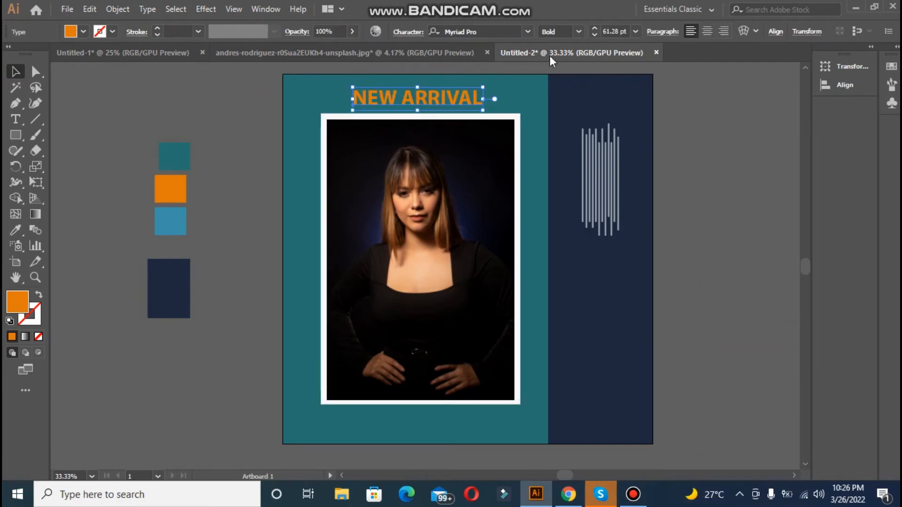
pyautogui.click(776, 32)
pyautogui.click(672, 69)
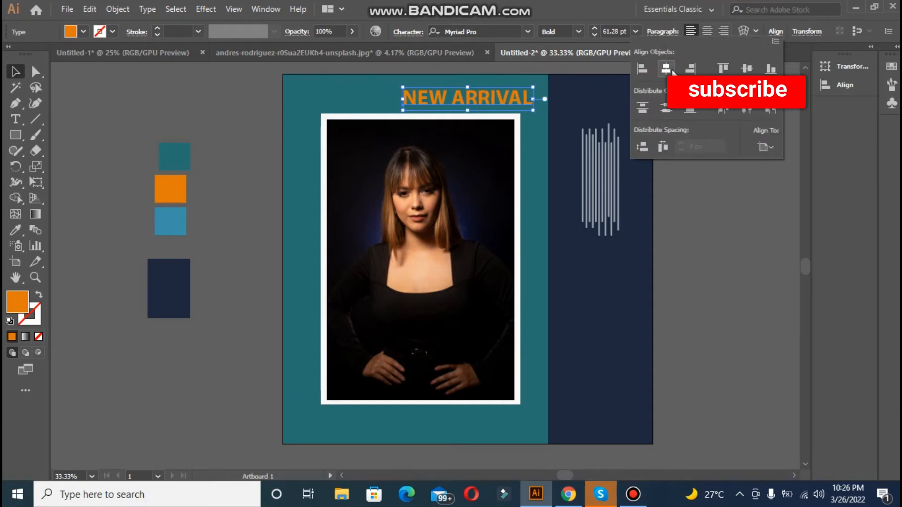
pyautogui.click(722, 209)
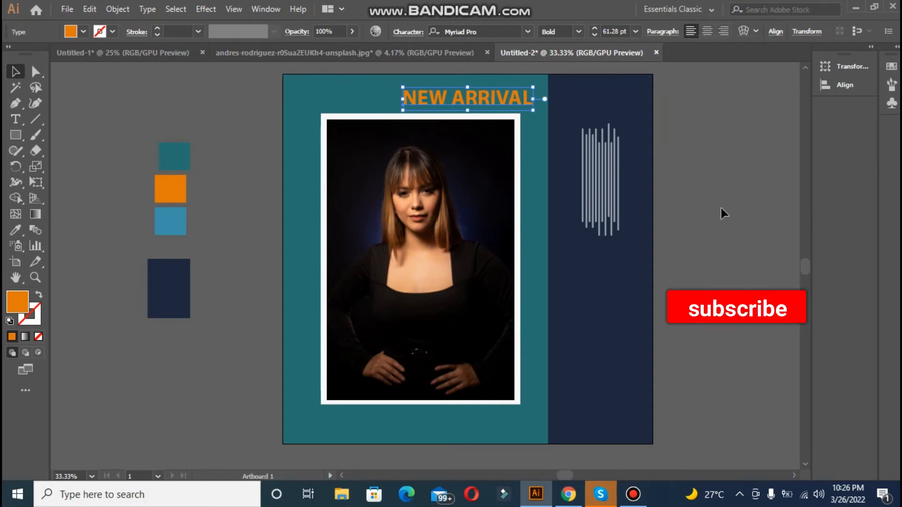
pyautogui.press('Left')
pyautogui.press('Left')
pyautogui.press('Left')
pyautogui.press('Left')
pyautogui.press('Left')
pyautogui.press('Left')
pyautogui.press('Left')
pyautogui.press('Left')
pyautogui.press('Left')
pyautogui.press('Left')
pyautogui.press('Left')
pyautogui.press('Left')
pyautogui.press('Left')
pyautogui.press('Left')
pyautogui.press('Left')
pyautogui.press('Left')
pyautogui.press('Left')
pyautogui.press('Left')
pyautogui.press('Left')
pyautogui.press('Left')
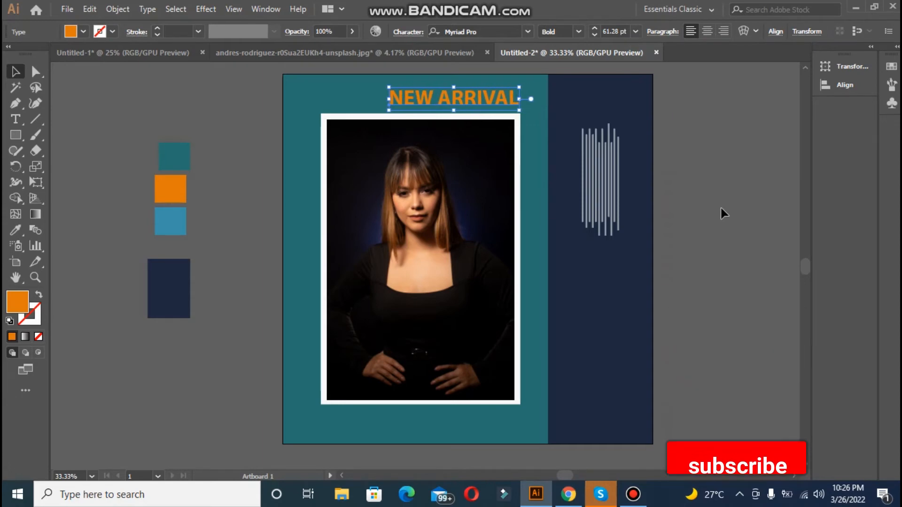
pyautogui.press('Left')
pyautogui.press('Left')
pyautogui.press('Left')
pyautogui.press('Left')
pyautogui.press('Left')
pyautogui.press('Left')
pyautogui.press('Left')
pyautogui.press('Left')
pyautogui.press('Left')
pyautogui.press('Left')
pyautogui.press('Left')
pyautogui.press('Left')
pyautogui.press('Left')
pyautogui.press('Left')
pyautogui.press('Left')
pyautogui.press('Left')
pyautogui.press('Left')
pyautogui.press('Left')
pyautogui.press('Left')
pyautogui.press('Left')
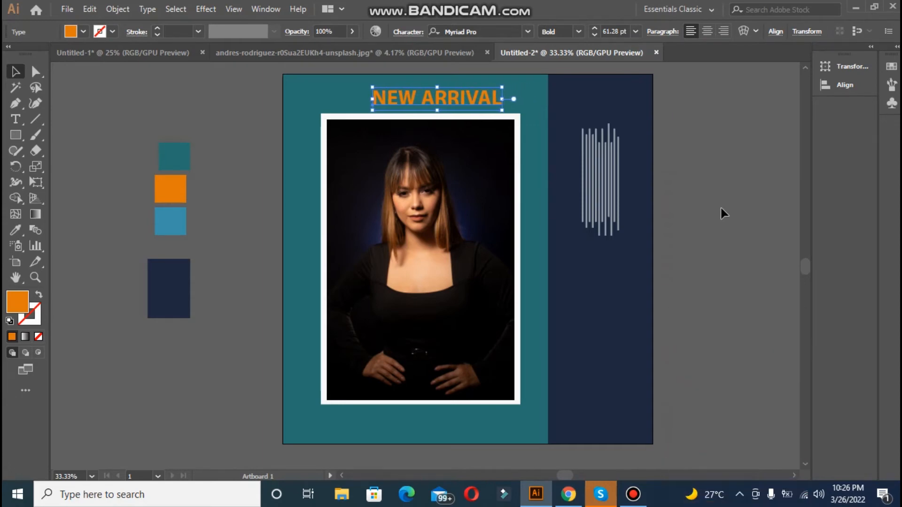
pyautogui.press('Left')
pyautogui.press('Left')
pyautogui.press('Left')
pyautogui.press('Left')
pyautogui.press('Left')
pyautogui.press('Left')
pyautogui.press('Left')
pyautogui.press('Left')
pyautogui.press('Left')
pyautogui.press('Left')
pyautogui.press('Left')
pyautogui.press('Left')
pyautogui.press('Left')
pyautogui.press('Left')
pyautogui.press('Left')
pyautogui.press('Left')
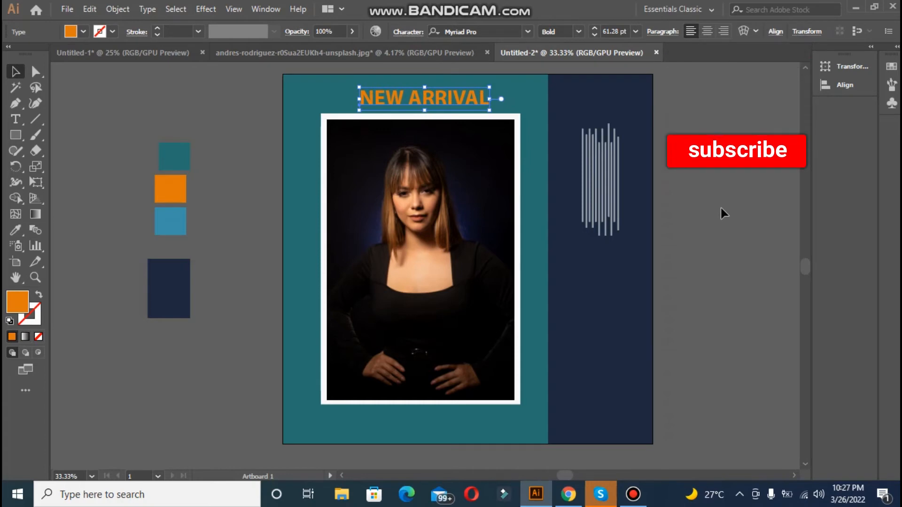
pyautogui.press('Right')
pyautogui.press('Right')
pyautogui.press('Right')
pyautogui.press('Right')
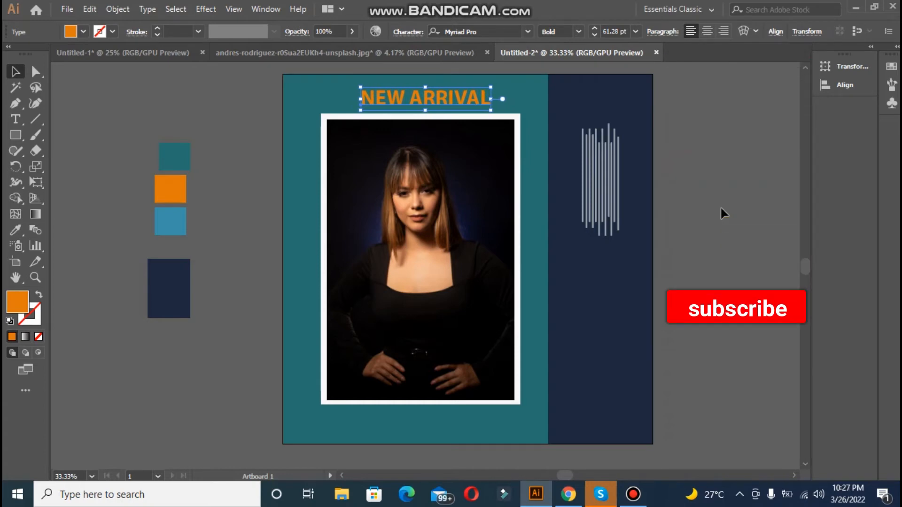
pyautogui.click(237, 189)
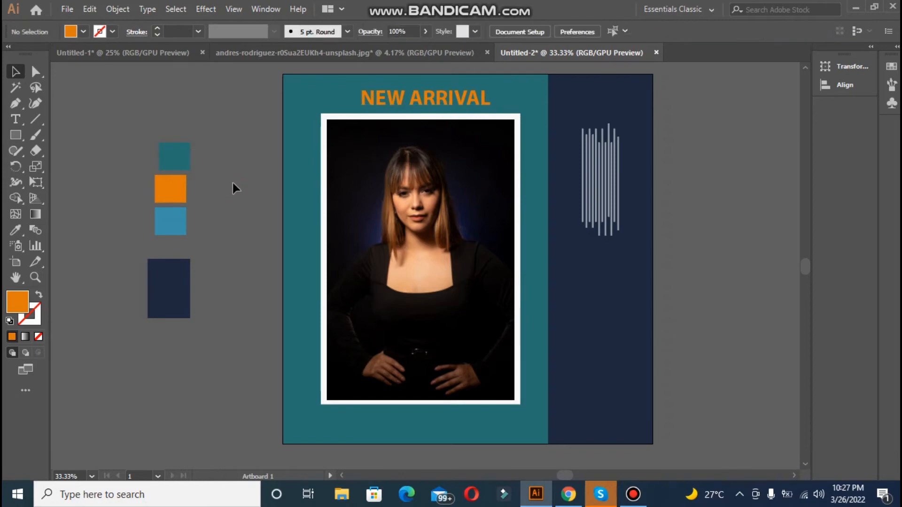
# Step: Draw a rectangle overlapping the portrait's edge and the navy band, and fill it with the sampled light blue swatch
pyautogui.click(20, 137)
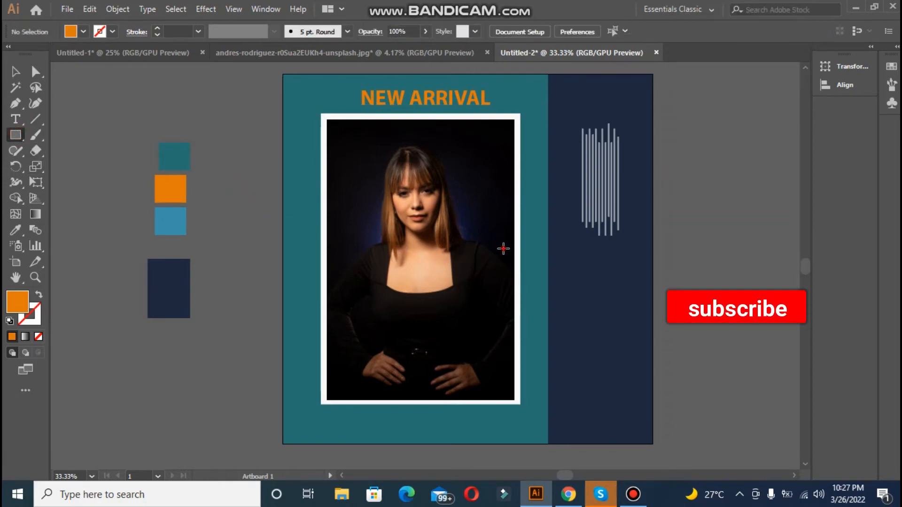
pyautogui.moveTo(503, 249); pyautogui.dragTo(644, 342)
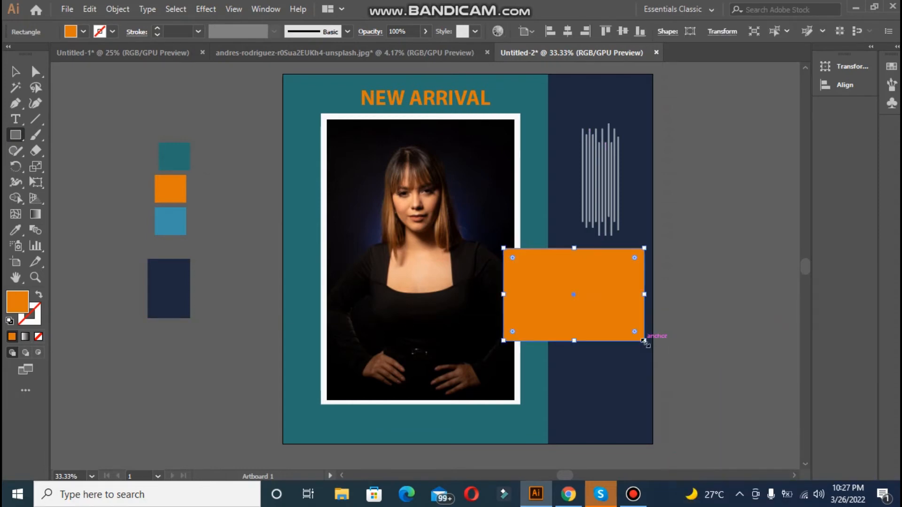
pyautogui.click(15, 230)
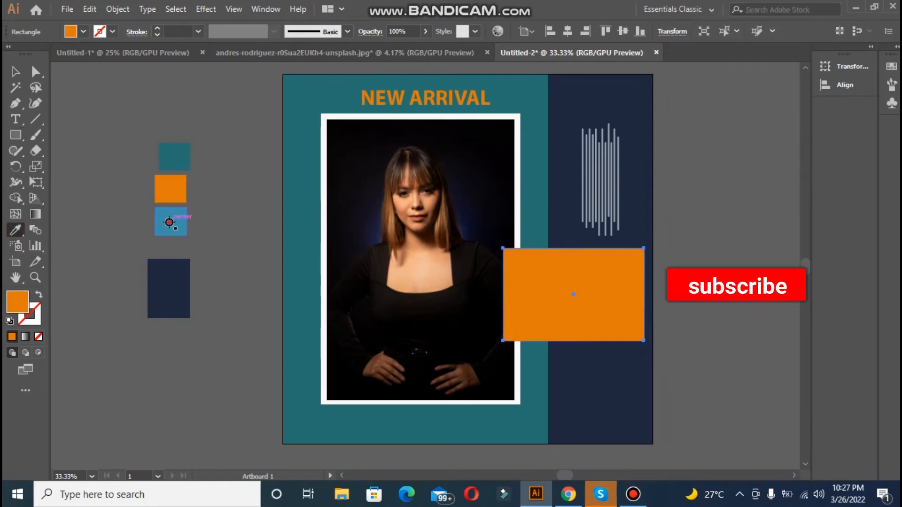
pyautogui.click(169, 222)
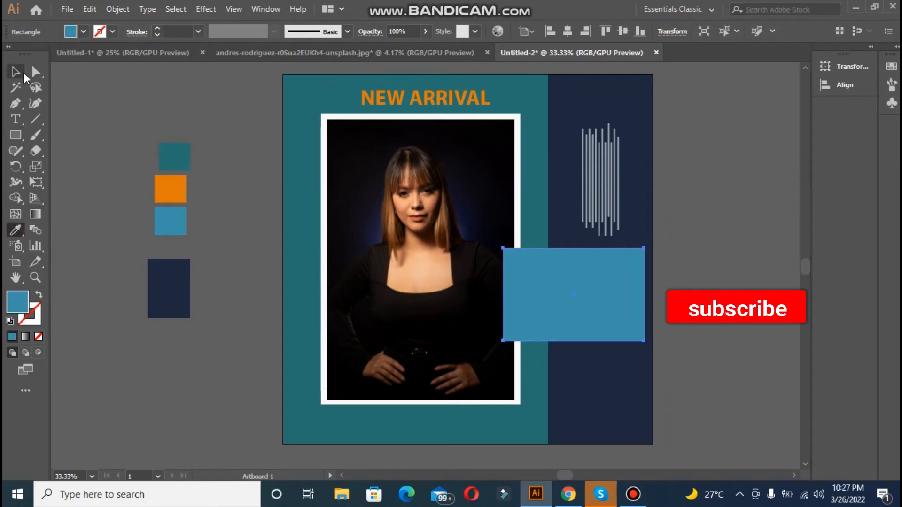
pyautogui.click(24, 74)
pyautogui.click(66, 196)
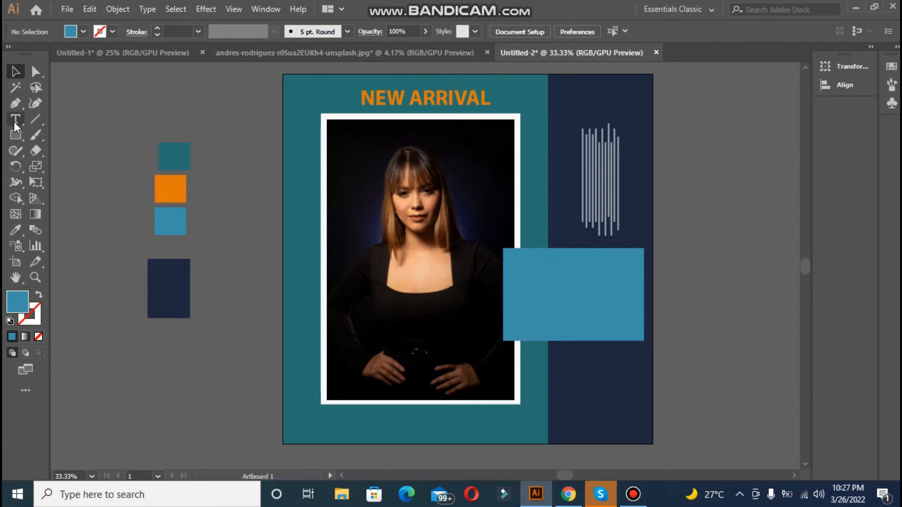
# Step: Add the text "FASHION" at about 69 pt and place it on the light blue rectangle
pyautogui.click(15, 120)
pyautogui.click(91, 275)
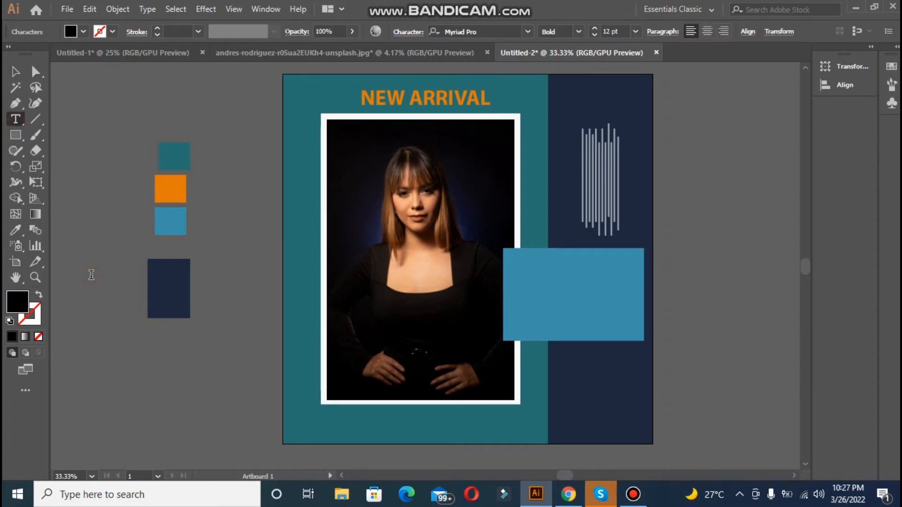
pyautogui.write('FASHION')
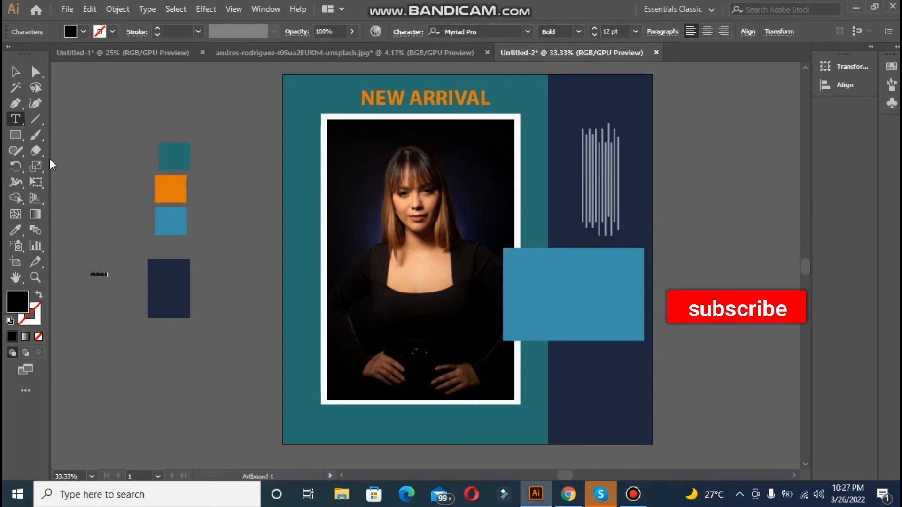
pyautogui.click(15, 71)
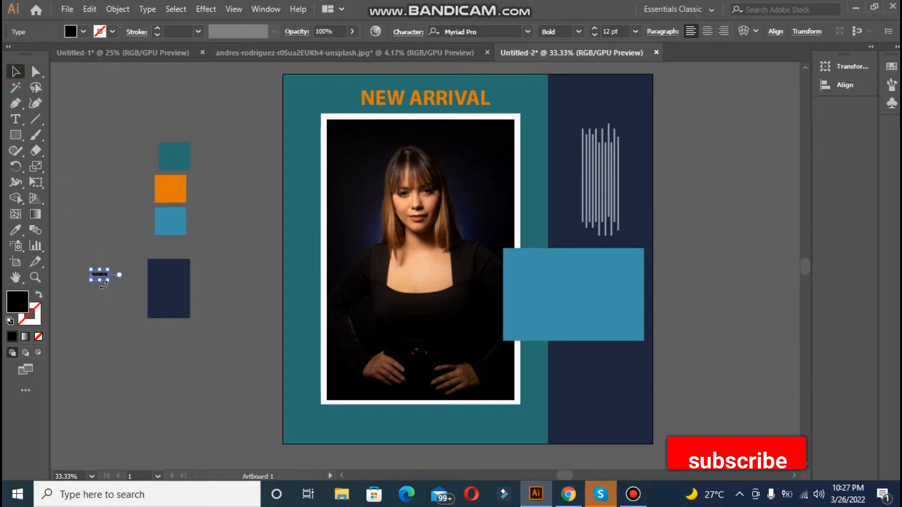
pyautogui.moveTo(109, 281); pyautogui.dragTo(183, 379)
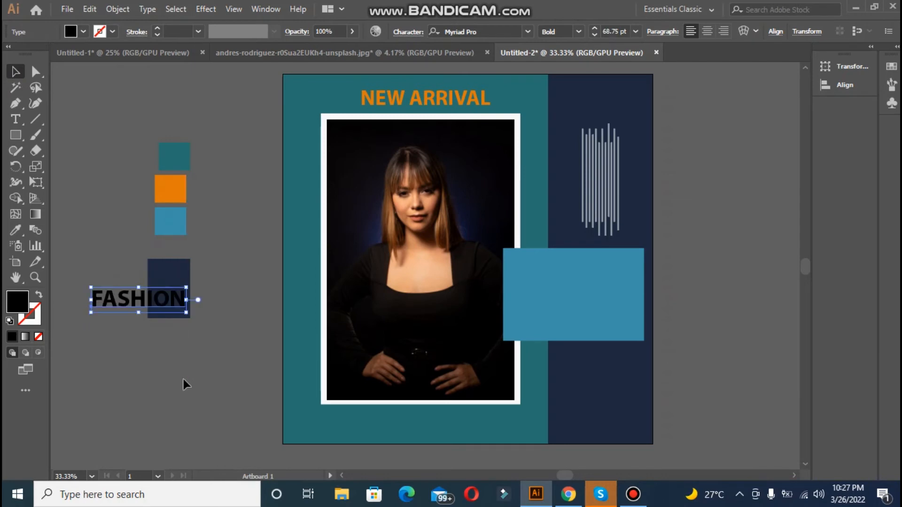
pyautogui.moveTo(126, 302); pyautogui.dragTo(564, 287)
# Step: Widen the light blue rectangle so it reaches the artboard's right edge
pyautogui.click(630, 332)
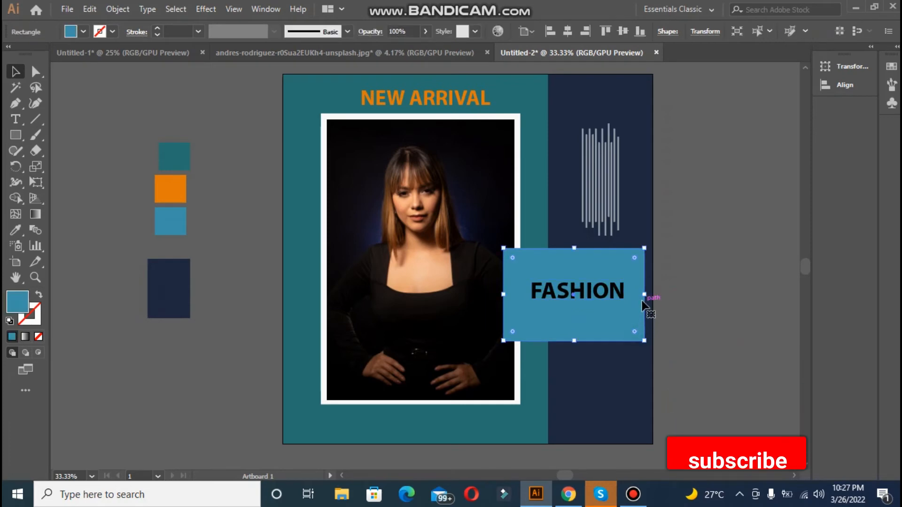
pyautogui.moveTo(646, 294); pyautogui.dragTo(660, 292)
pyautogui.click(678, 297)
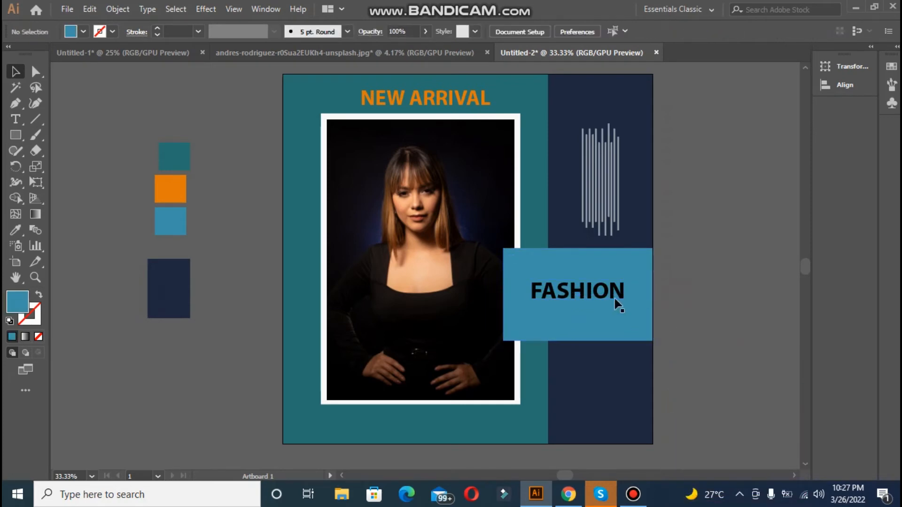
# Step: Enlarge the "FASHION" text on the blue rectangle to about 81 pt
pyautogui.click(613, 297)
pyautogui.moveTo(626, 281); pyautogui.dragTo(642, 270)
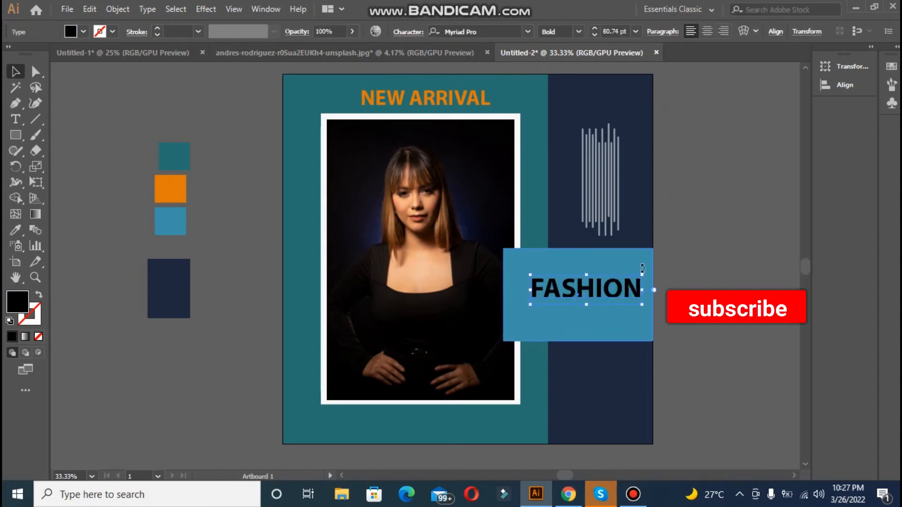
pyautogui.click(695, 270)
# Step: Center the "FASHION" text horizontally on the light blue rectangle
pyautogui.click(610, 288)
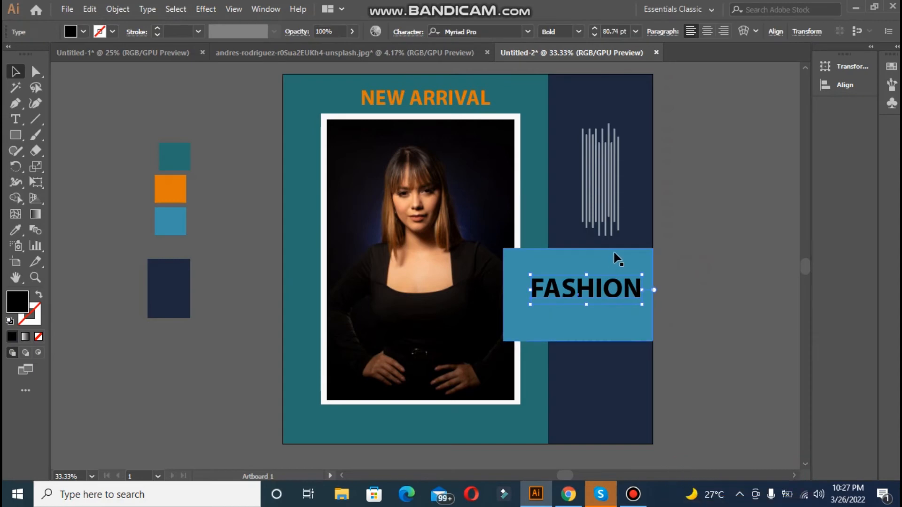
pyautogui.keyDown('shift'); pyautogui.click(615, 250); pyautogui.keyUp('shift')
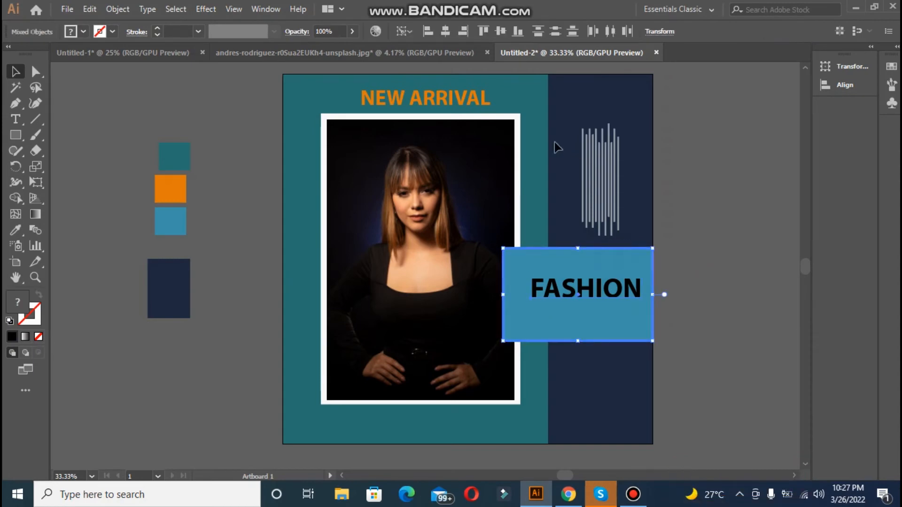
pyautogui.click(452, 31)
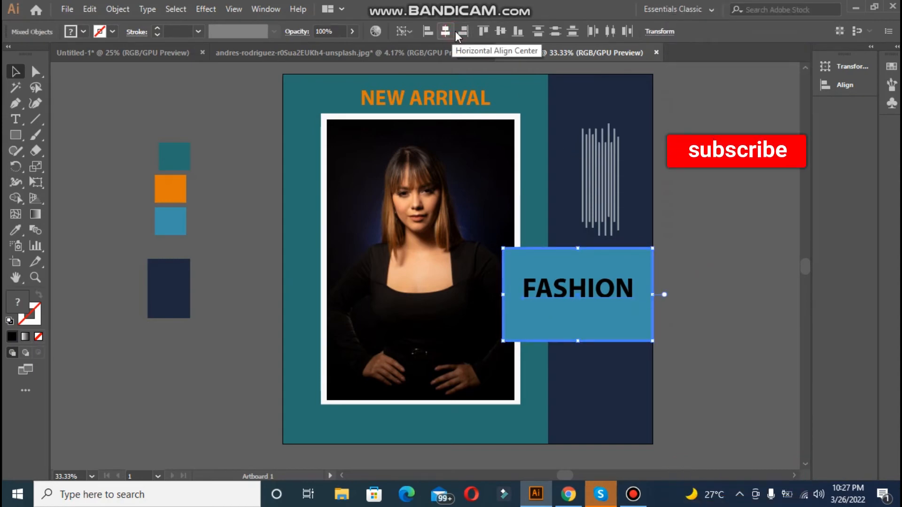
pyautogui.click(710, 254)
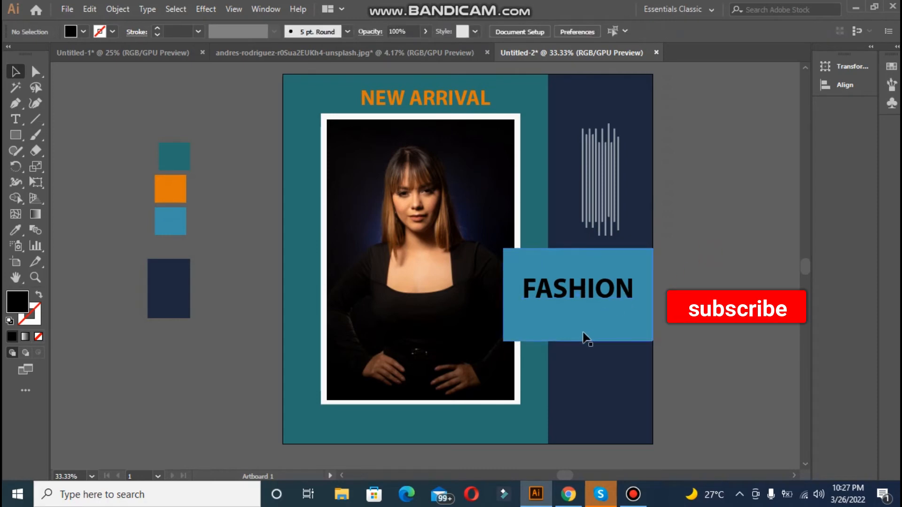
# Step: Draw a thin horizontal bar beneath "FASHION", about as wide as the word, and fill it with the sampled orange swatch
pyautogui.click(16, 135)
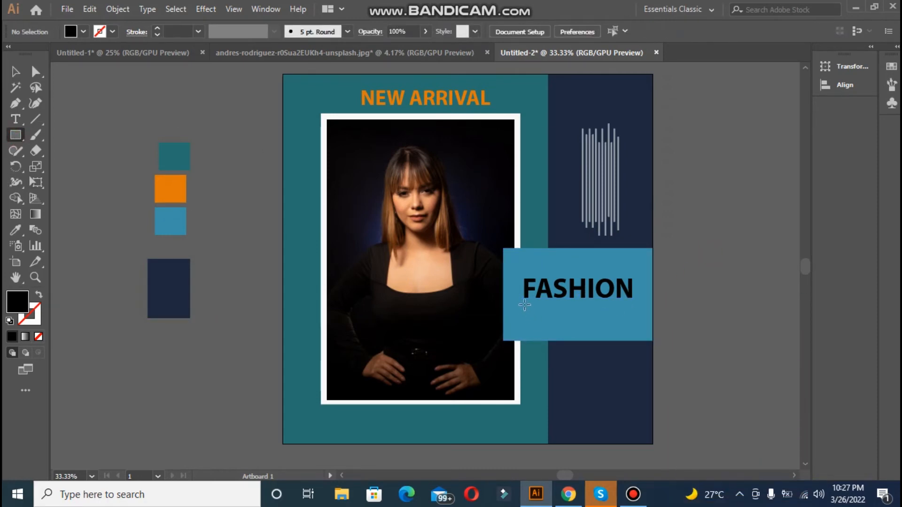
pyautogui.moveTo(526, 310); pyautogui.dragTo(633, 327)
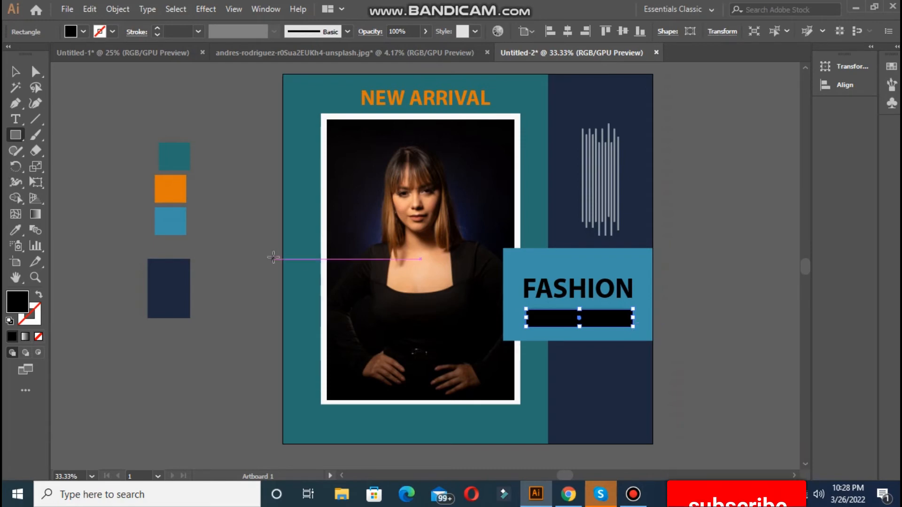
pyautogui.click(15, 230)
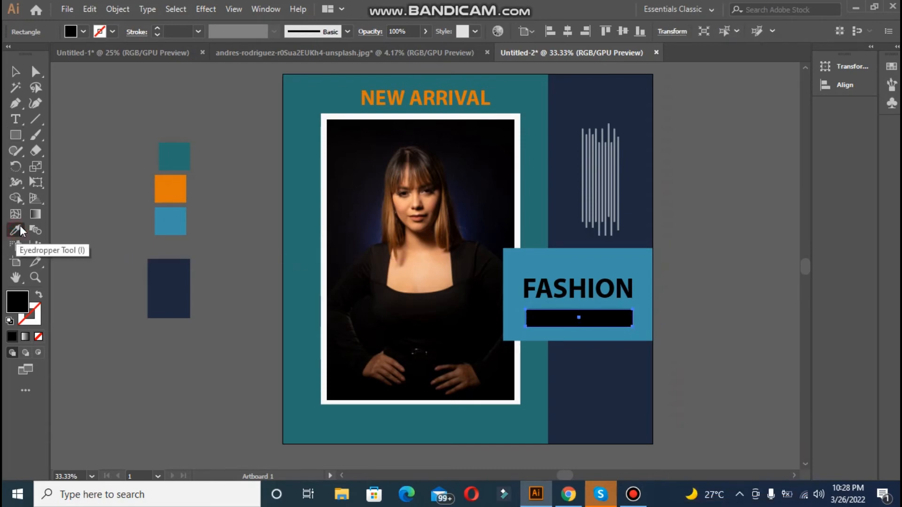
pyautogui.click(164, 198)
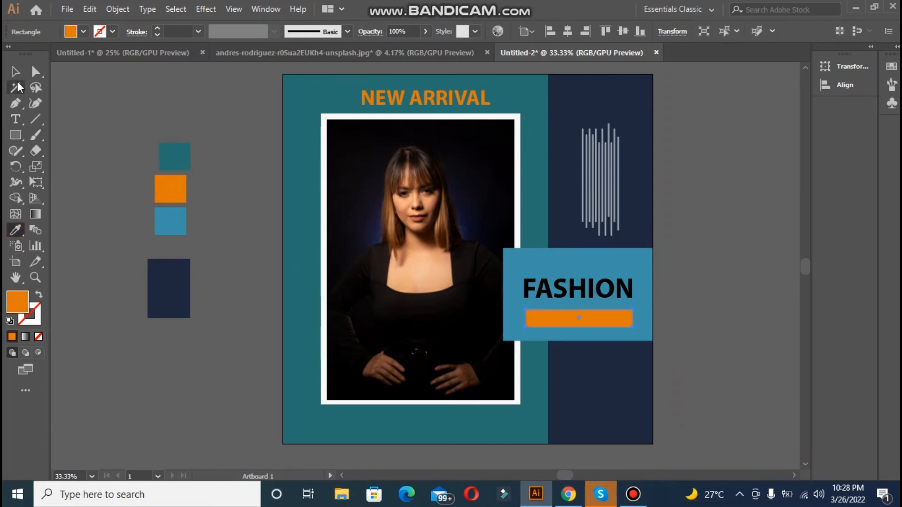
# Step: Add the text "SALE" on the empty canvas beside the color swatches and enlarge it to 72 pt
pyautogui.click(15, 119)
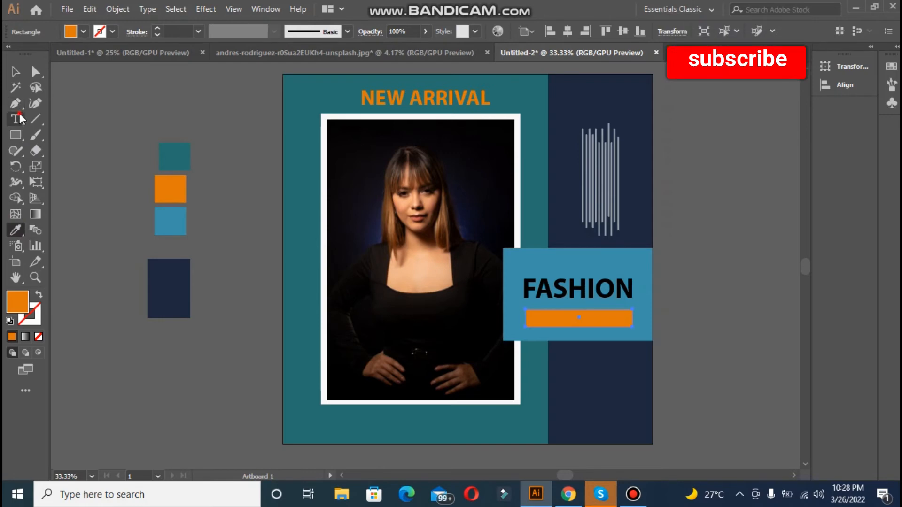
pyautogui.click(82, 131)
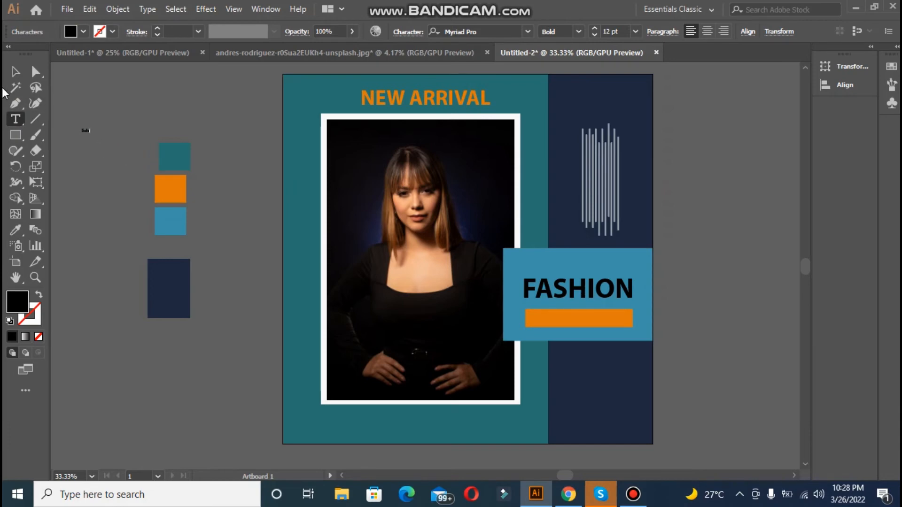
pyautogui.press('BackSpace')
pyautogui.press('BackSpace')
pyautogui.press('BackSpace')
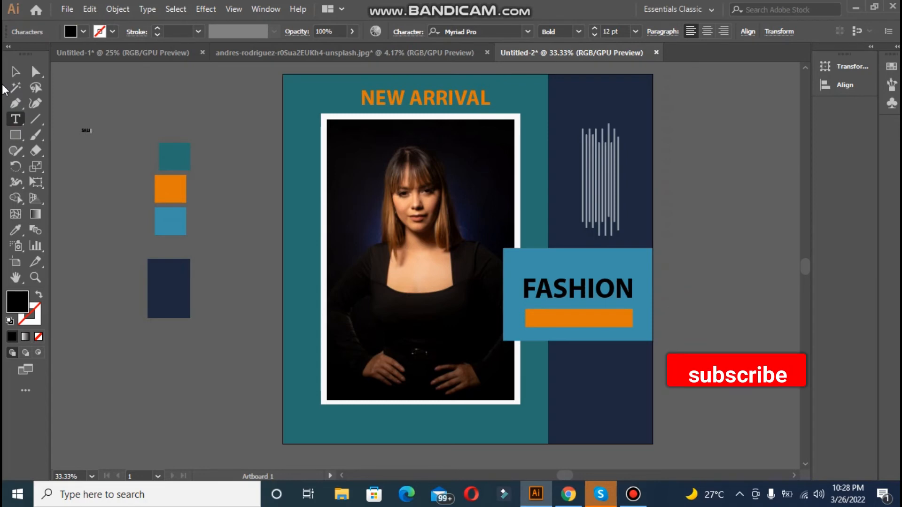
pyautogui.click(8, 69)
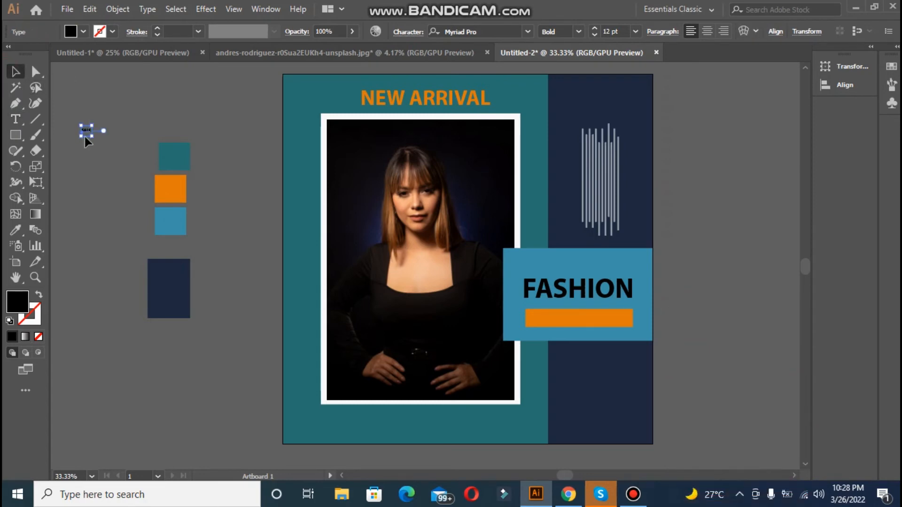
pyautogui.moveTo(92, 138); pyautogui.dragTo(148, 189)
# Step: Fill the "SALE" text with near-white FAFCFC and place it on the orange bar at about 68 pt
pyautogui.doubleClick(18, 300)
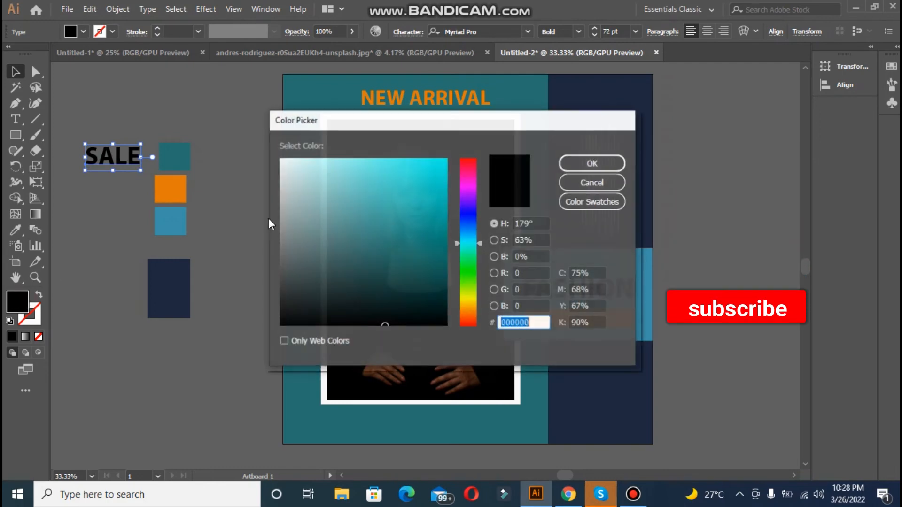
pyautogui.click(282, 159)
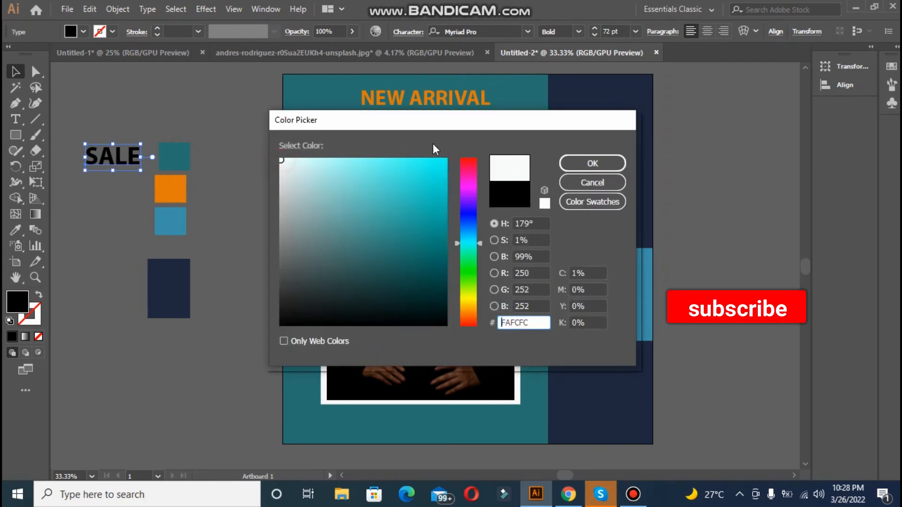
pyautogui.click(576, 166)
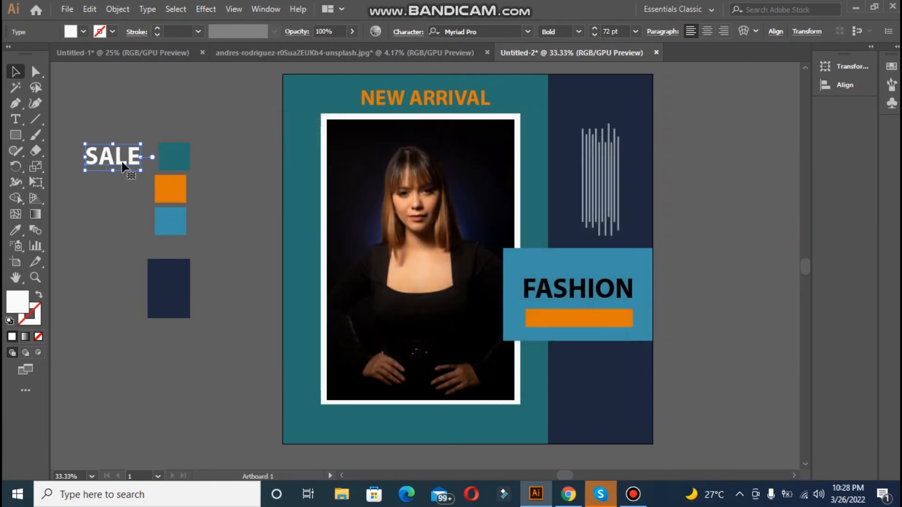
pyautogui.moveTo(140, 171); pyautogui.dragTo(582, 319)
pyautogui.click(711, 324)
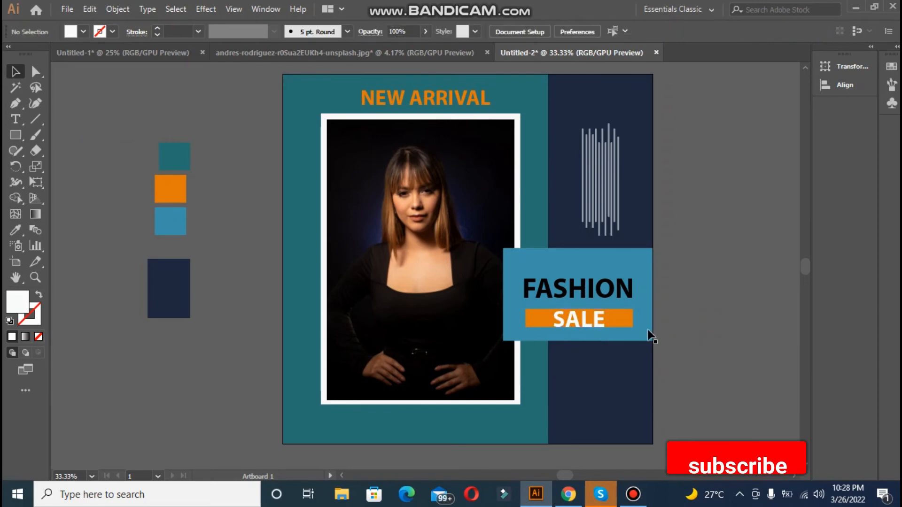
pyautogui.click(584, 327)
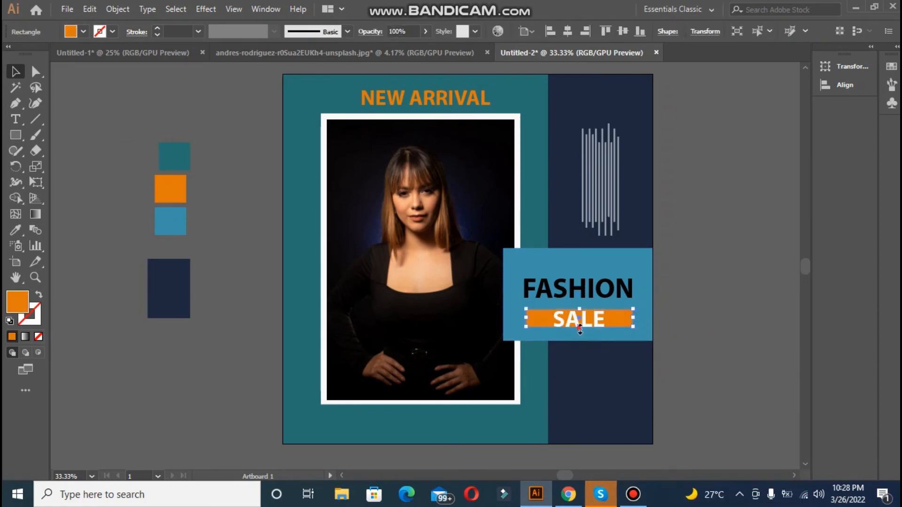
pyautogui.moveTo(580, 329); pyautogui.dragTo(580, 330)
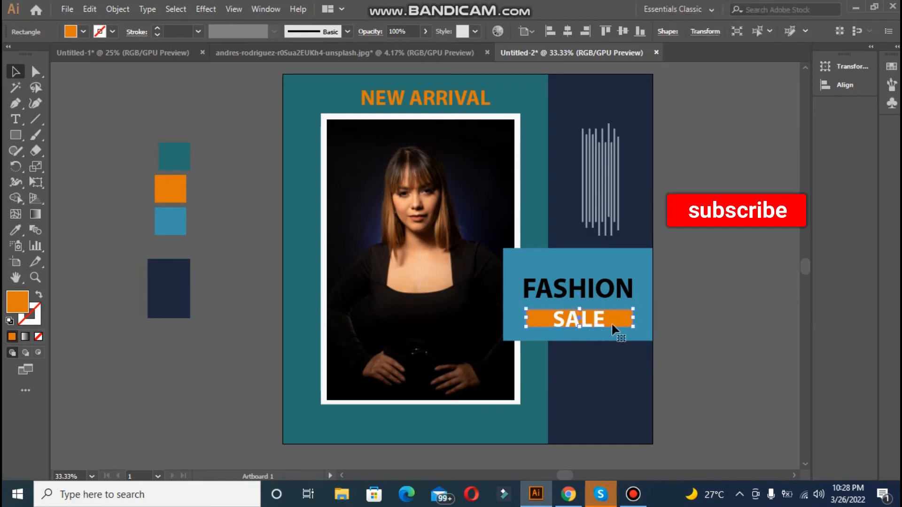
pyautogui.click(667, 331)
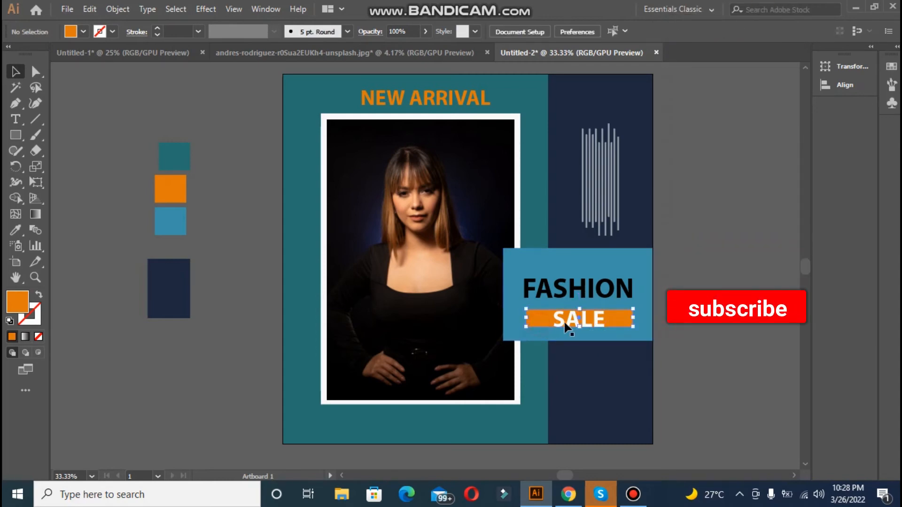
# Step: Center the "SALE" text horizontally on the orange bar
pyautogui.keyDown('shift'); pyautogui.click(563, 318); pyautogui.keyUp('shift')
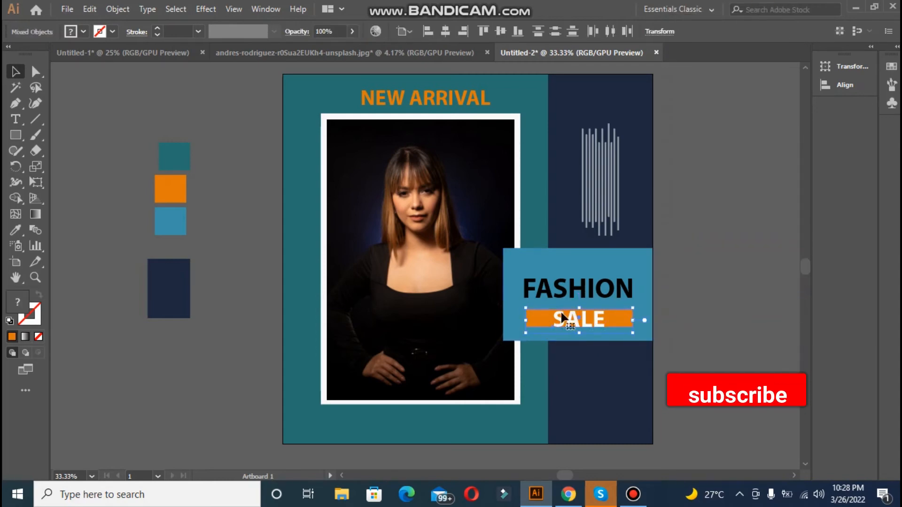
pyautogui.click(446, 32)
pyautogui.click(714, 214)
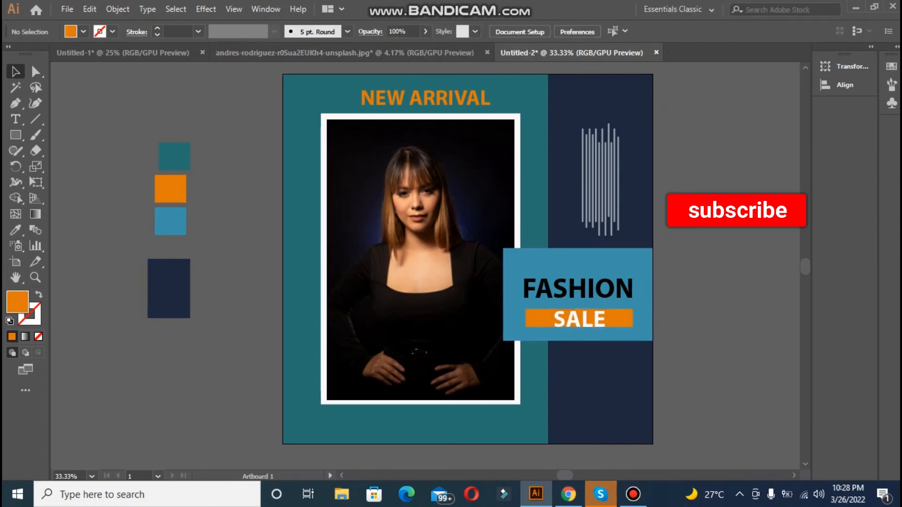
# Step: Extend the orange bar's lower edge slightly downward so it is a little taller behind "SALE"
pyautogui.click(618, 320)
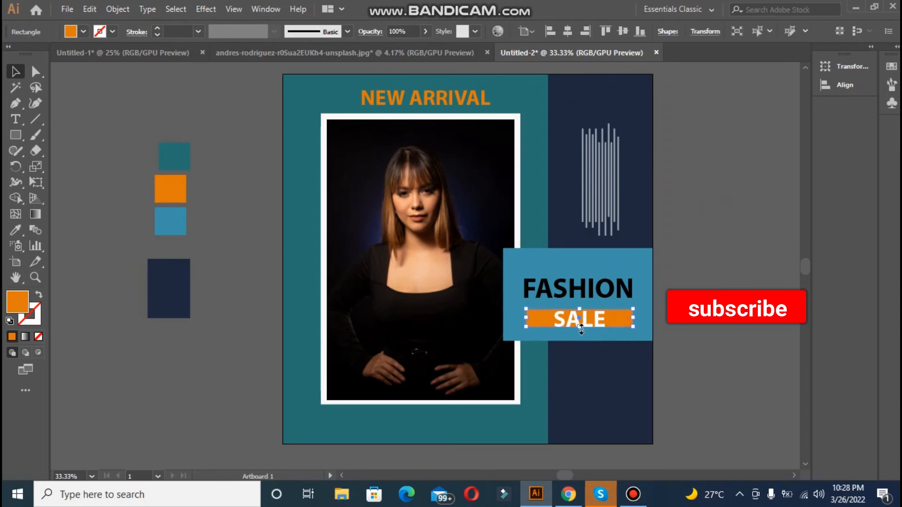
pyautogui.moveTo(581, 327); pyautogui.dragTo(582, 329)
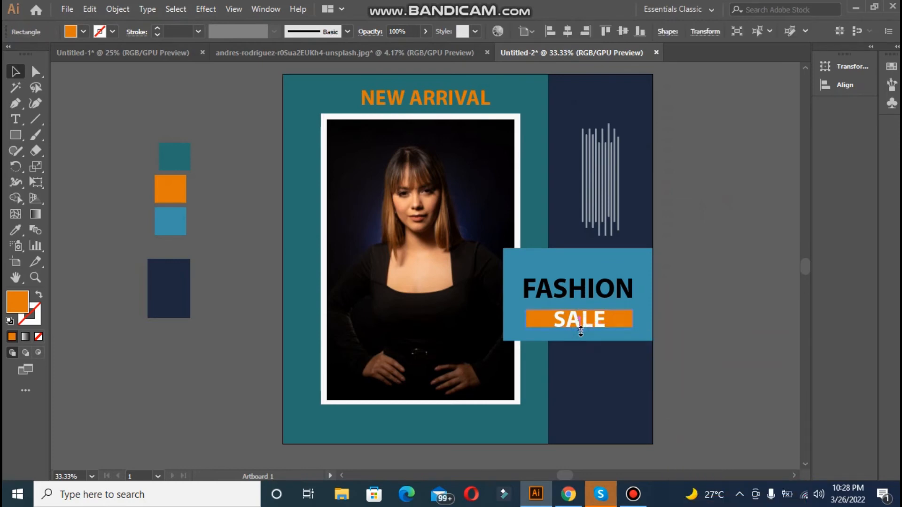
pyautogui.click(677, 329)
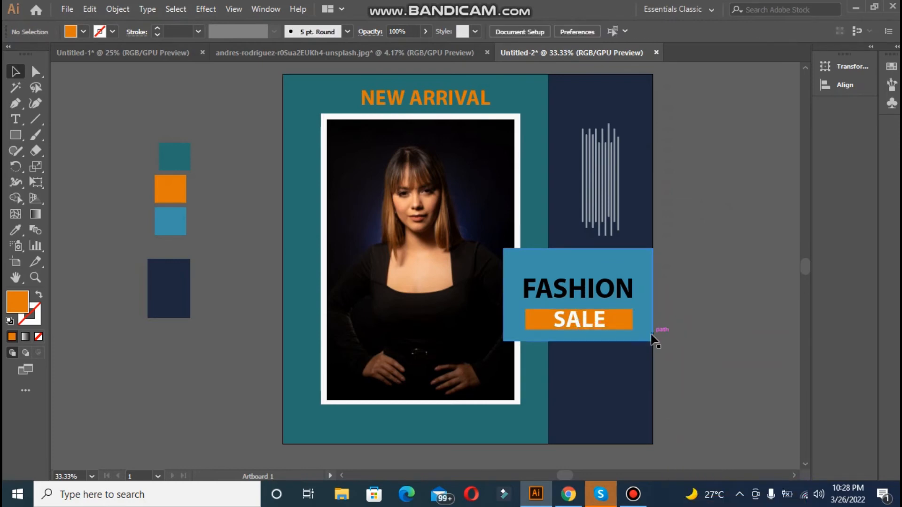
pyautogui.click(595, 327)
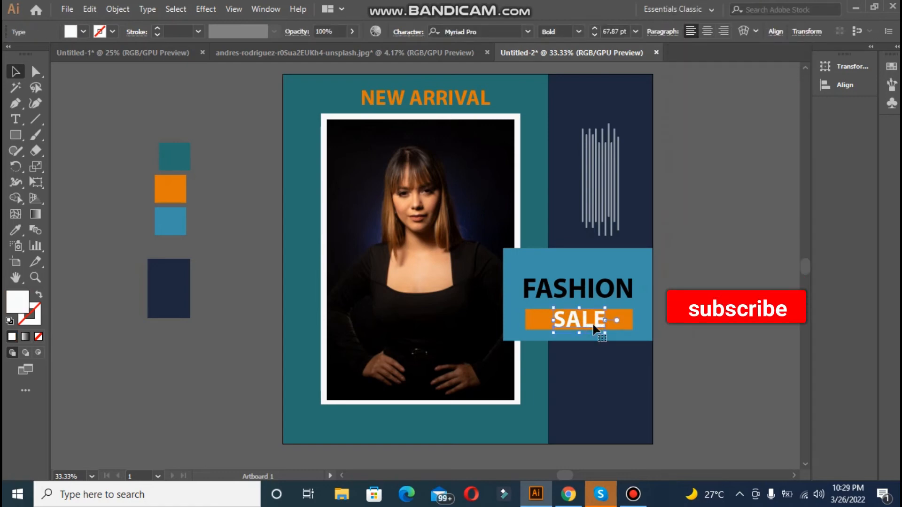
# Step: Add the two-line text "LOGO HERE" above the color swatches and enlarge it to about 26 pt
pyautogui.click(16, 120)
pyautogui.click(91, 122)
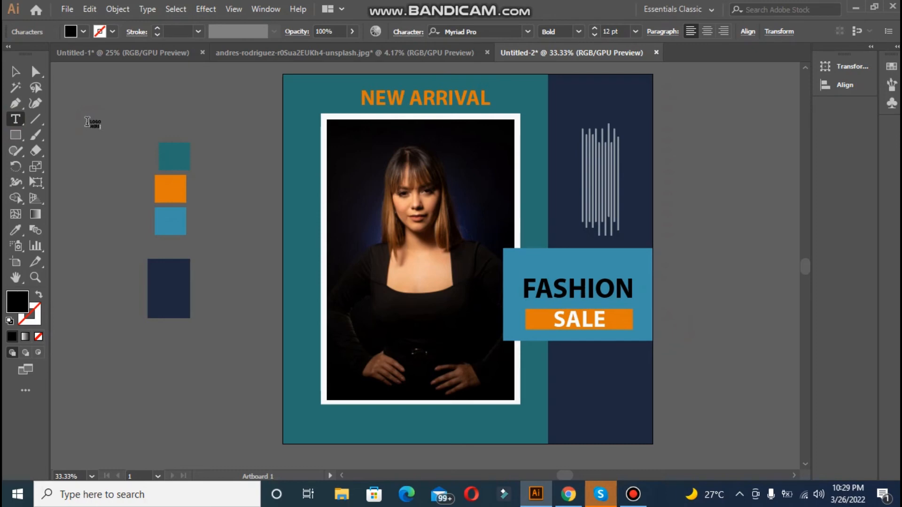
pyautogui.press('Escape')
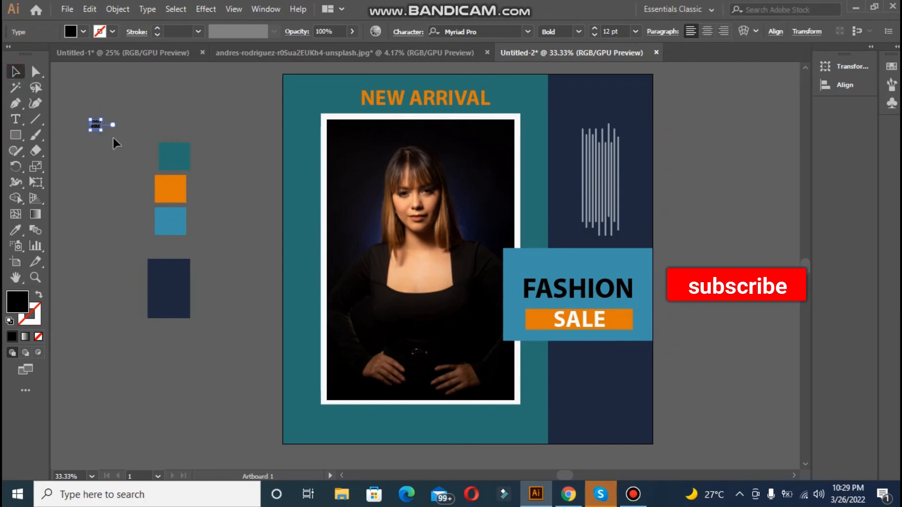
pyautogui.moveTo(101, 133)
pyautogui.mouseDown()
pyautogui.moveTo(127, 141)
pyautogui.moveTo(114, 140)
pyautogui.mouseUp()
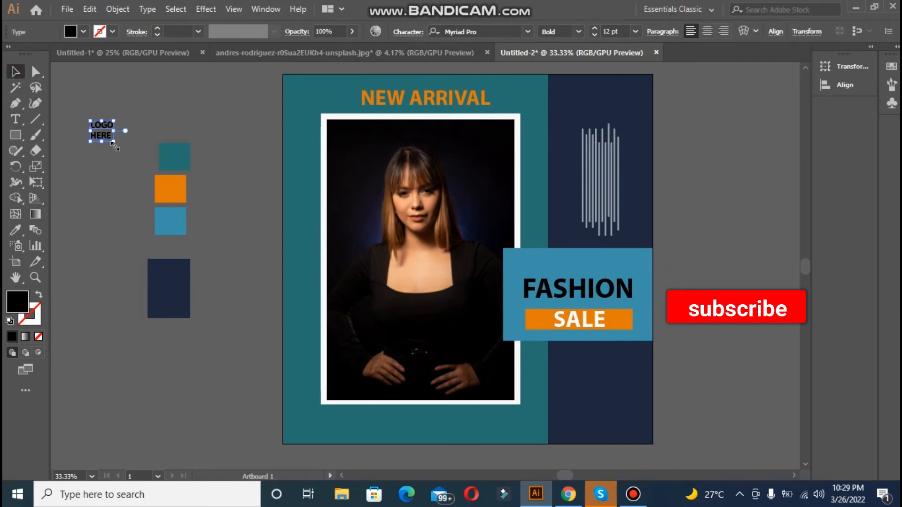
# Step: Fill the "LOGO HERE" text with near-white F4F9F9 and move it to the navy band's upper right corner
pyautogui.doubleClick(21, 303)
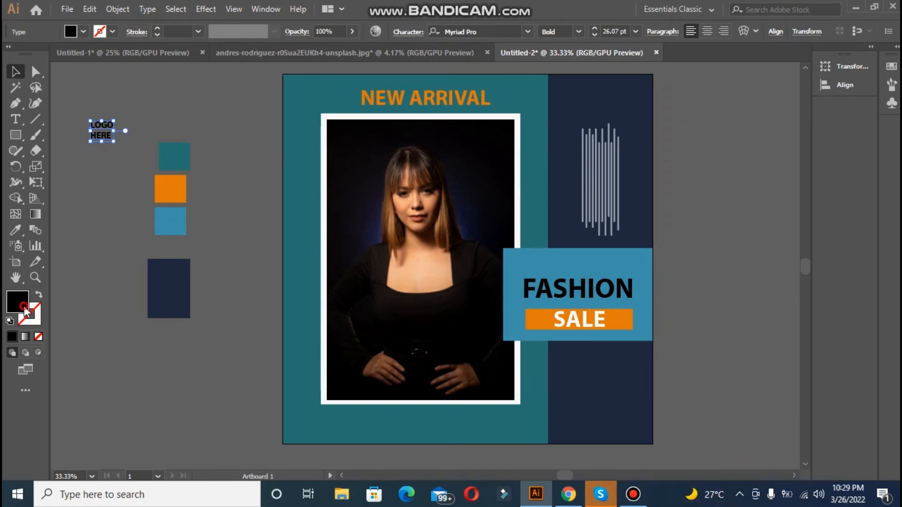
pyautogui.click(283, 161)
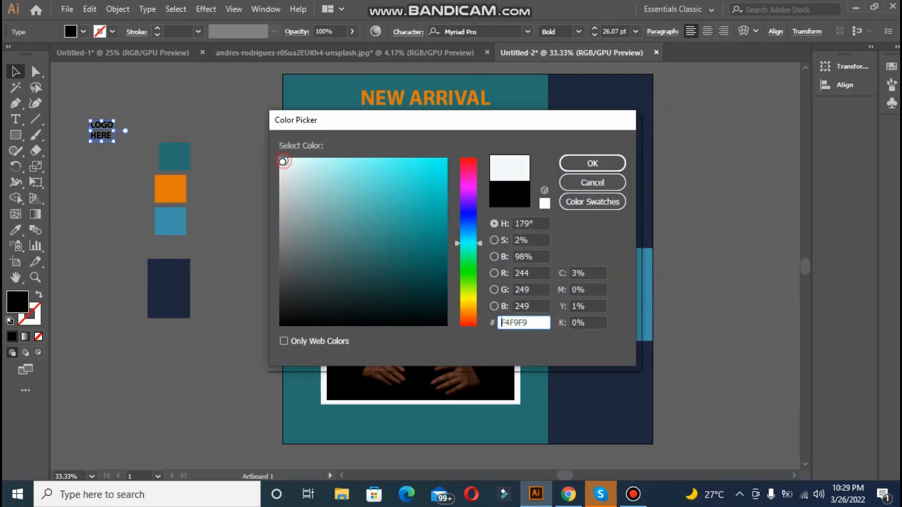
pyautogui.click(583, 168)
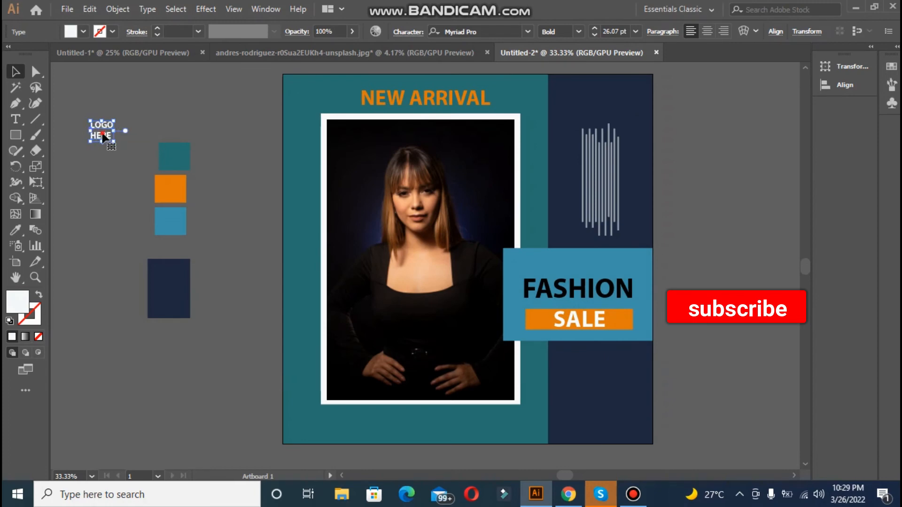
pyautogui.moveTo(104, 137); pyautogui.dragTo(633, 100)
pyautogui.click(678, 140)
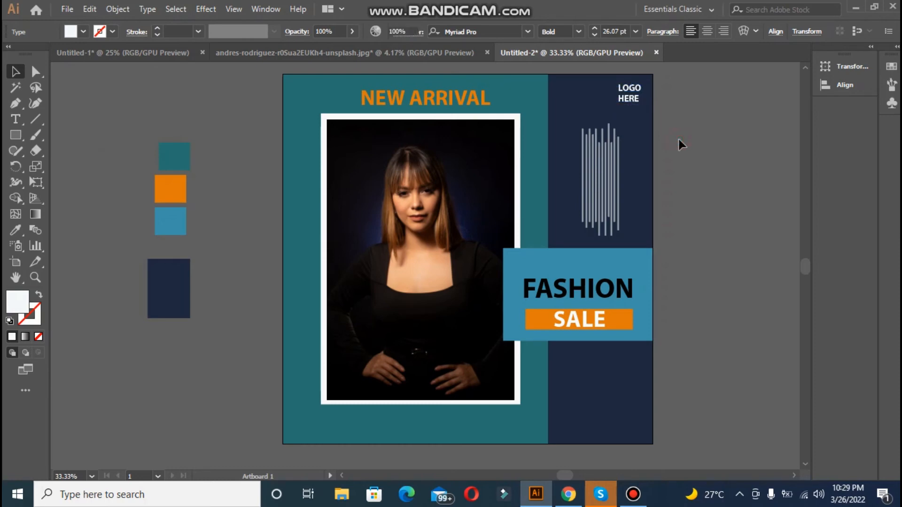
# Step: Draw a rectangle over the portrait frame's lower right corner, reaching into the navy band, and fill it with the sampled orange swatch
pyautogui.click(15, 135)
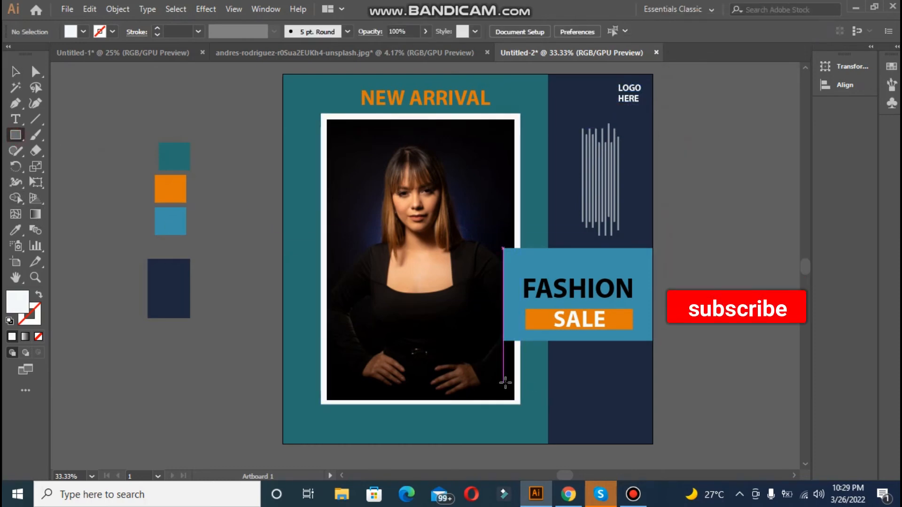
pyautogui.moveTo(503, 379); pyautogui.dragTo(566, 423)
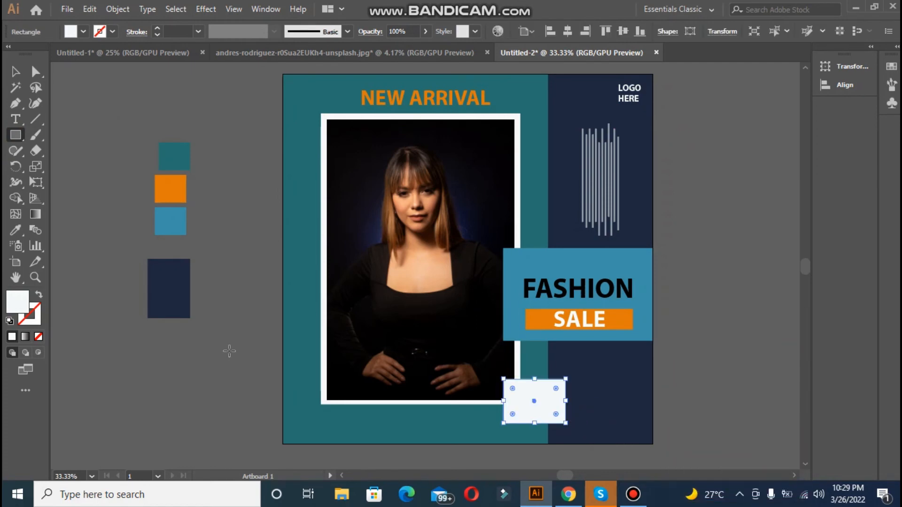
pyautogui.click(23, 233)
pyautogui.click(174, 191)
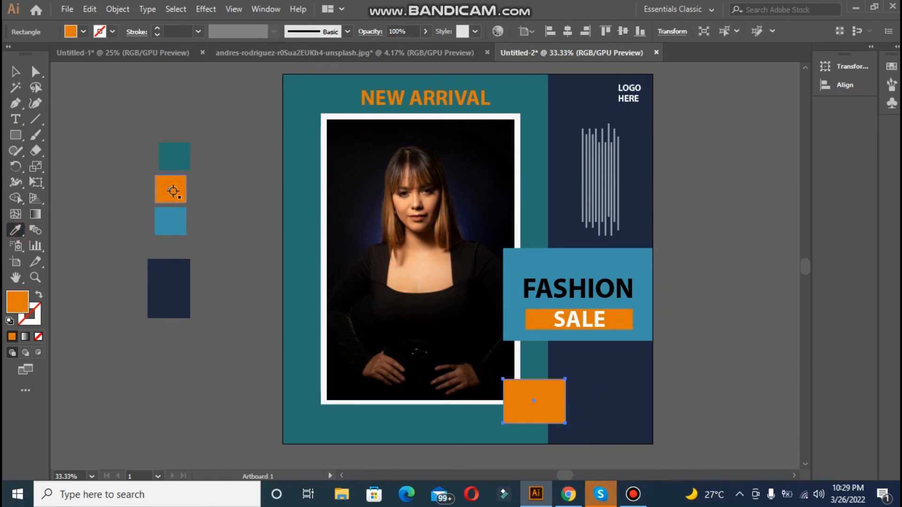
# Step: Add the two-line text "50% OFF", enlarge it to about 47 pt and place it on the orange rectangle at the frame's lower right corner
pyautogui.click(18, 73)
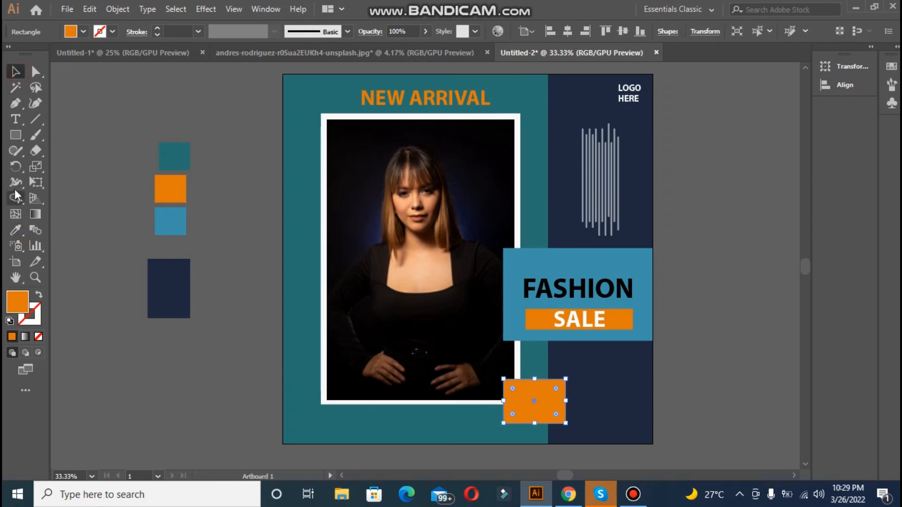
pyautogui.click(16, 119)
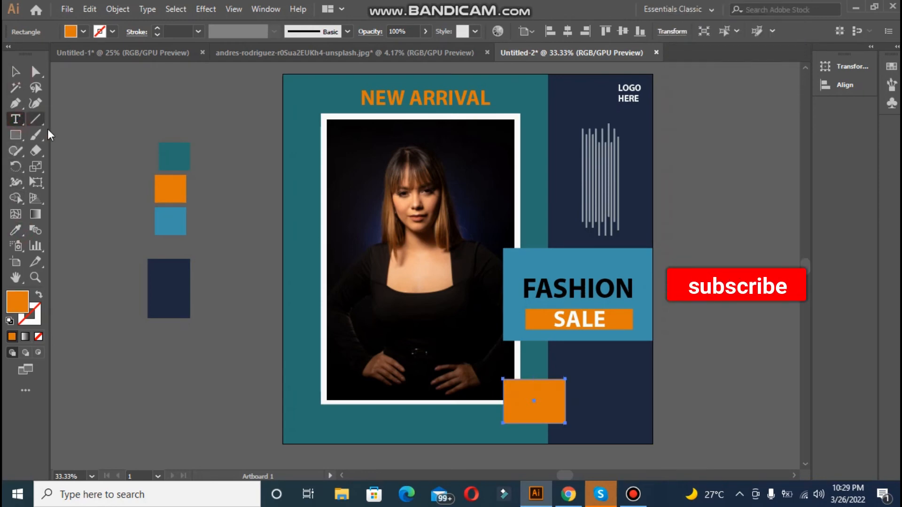
pyautogui.click(72, 154)
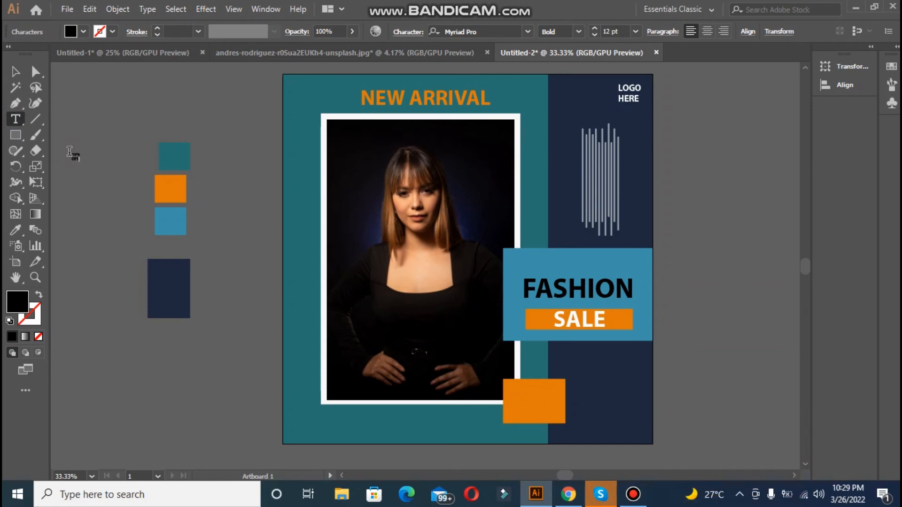
pyautogui.press('Escape')
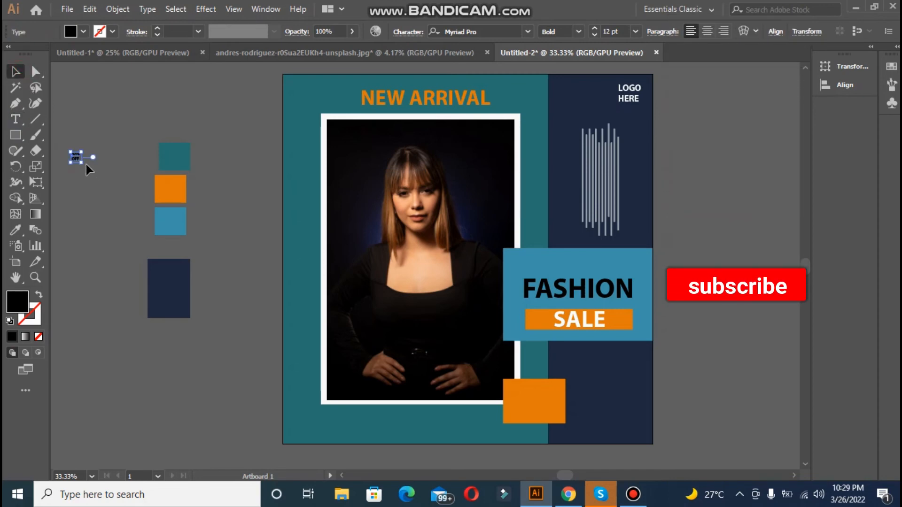
pyautogui.moveTo(86, 165); pyautogui.dragTo(537, 397)
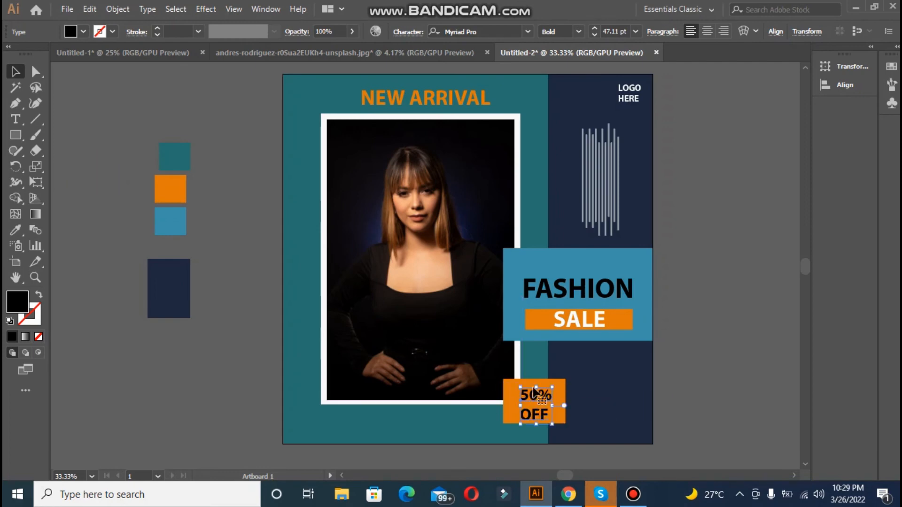
# Step: Tighten the "50% OFF" text's leading to 46 pt and set its font size to 51 pt
pyautogui.click(409, 31)
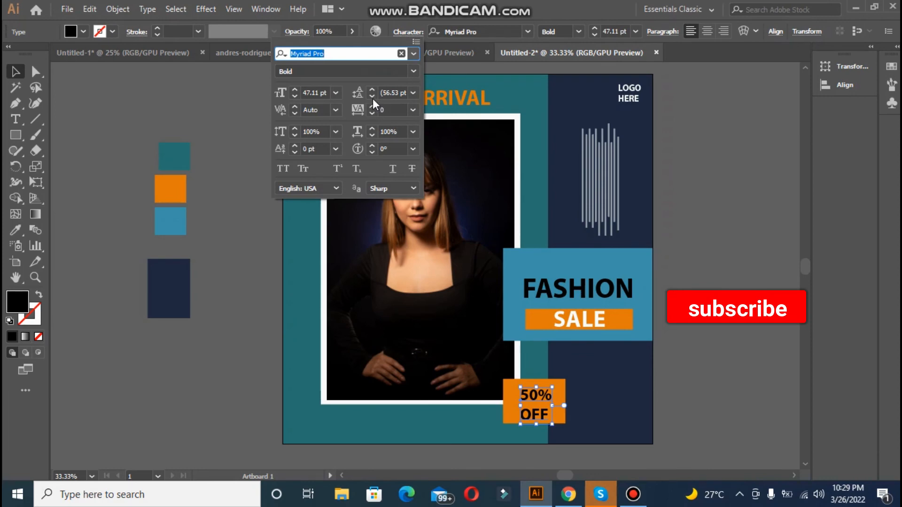
pyautogui.click(372, 98)
pyautogui.click(372, 98)
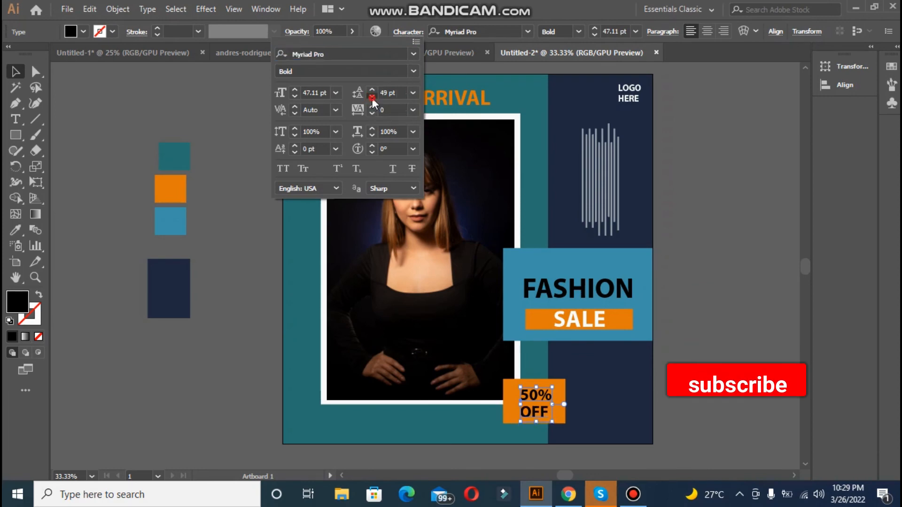
pyautogui.click(372, 98)
pyautogui.click(296, 90)
pyautogui.click(296, 90)
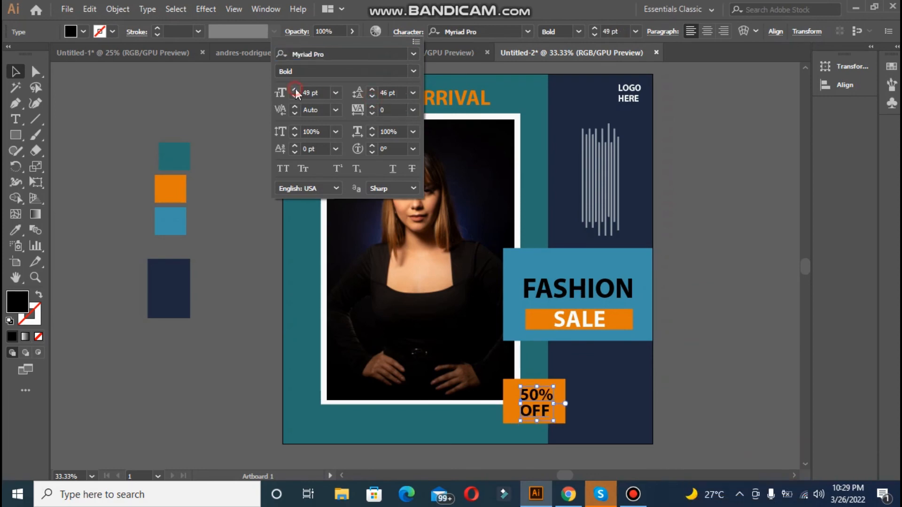
pyautogui.click(713, 302)
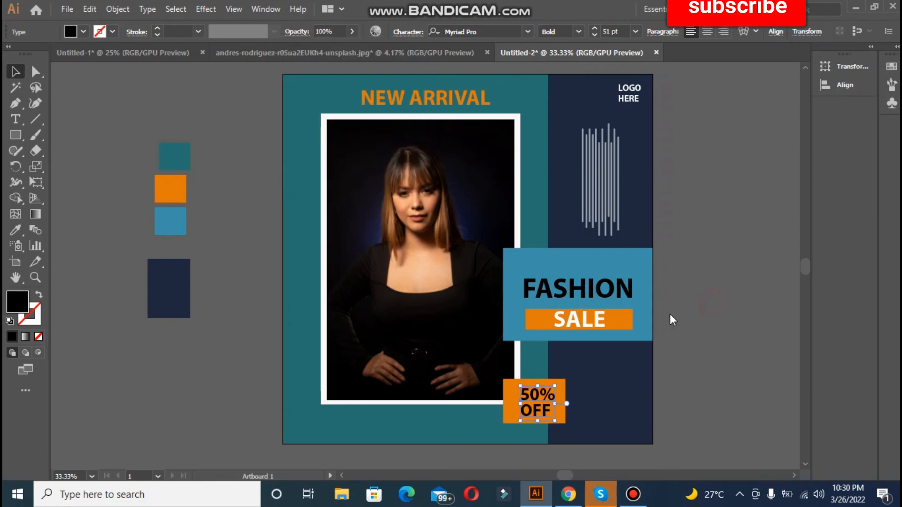
# Step: Center the "50% OFF" text horizontally and vertically on its orange rectangle
pyautogui.click(511, 383)
pyautogui.keyDown('shift'); pyautogui.click(535, 394); pyautogui.keyUp('shift')
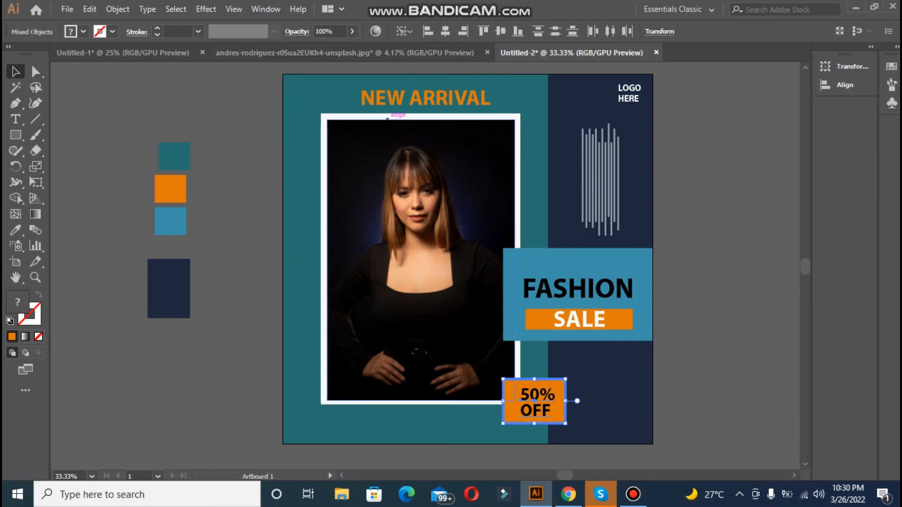
pyautogui.click(446, 31)
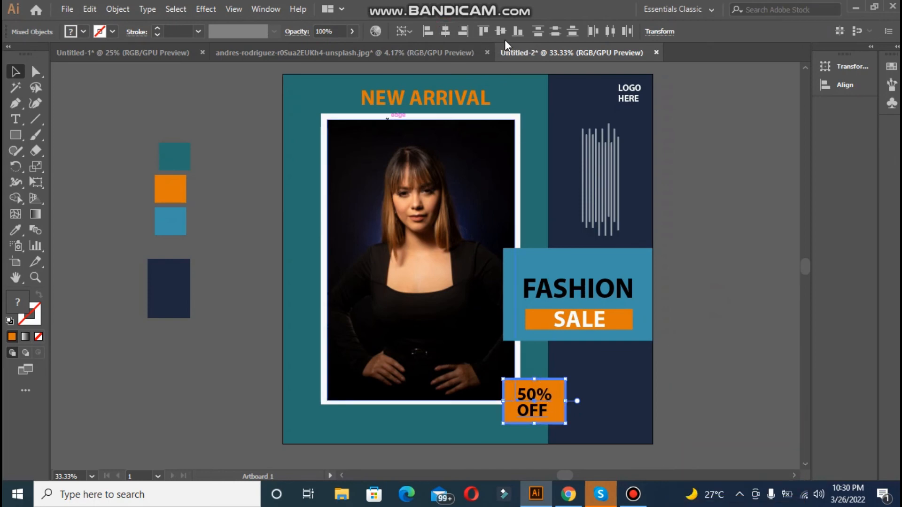
pyautogui.click(502, 32)
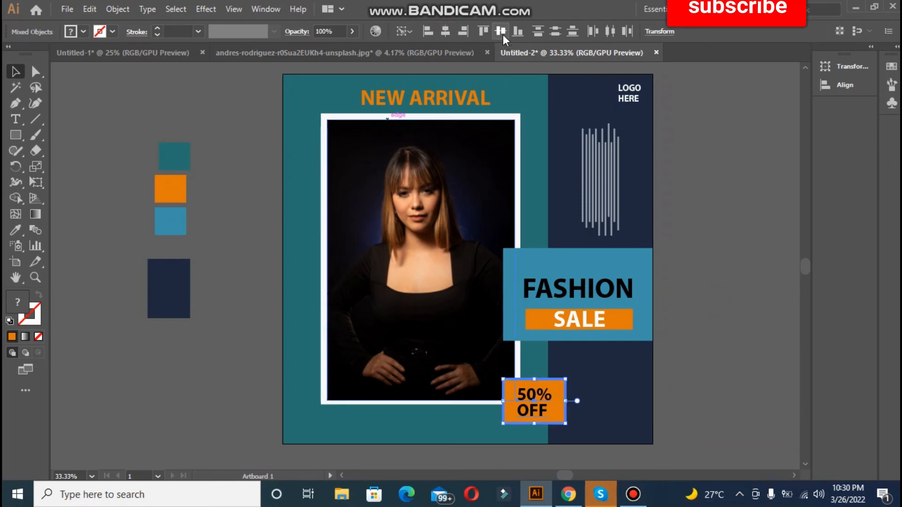
pyautogui.click(728, 287)
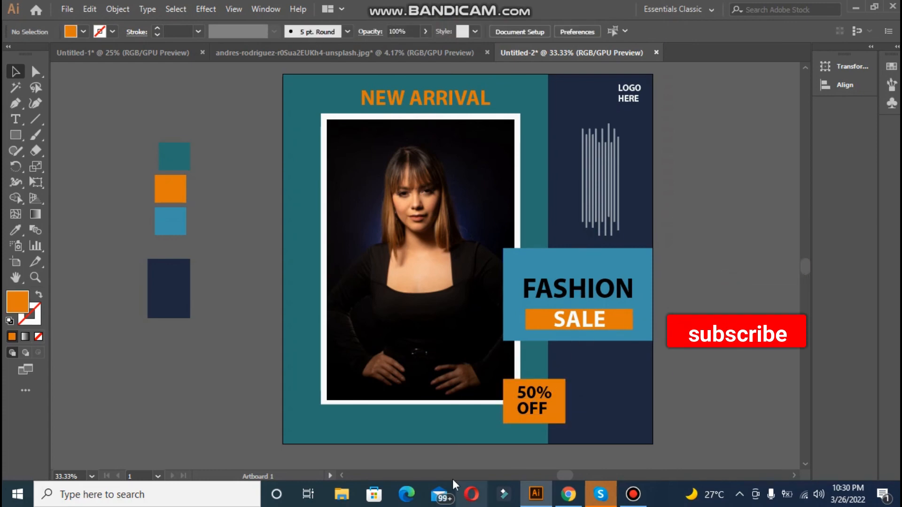
# Step: Add a text line below the portrait frame reading "CALL :" followed by the contact phone number
pyautogui.click(15, 120)
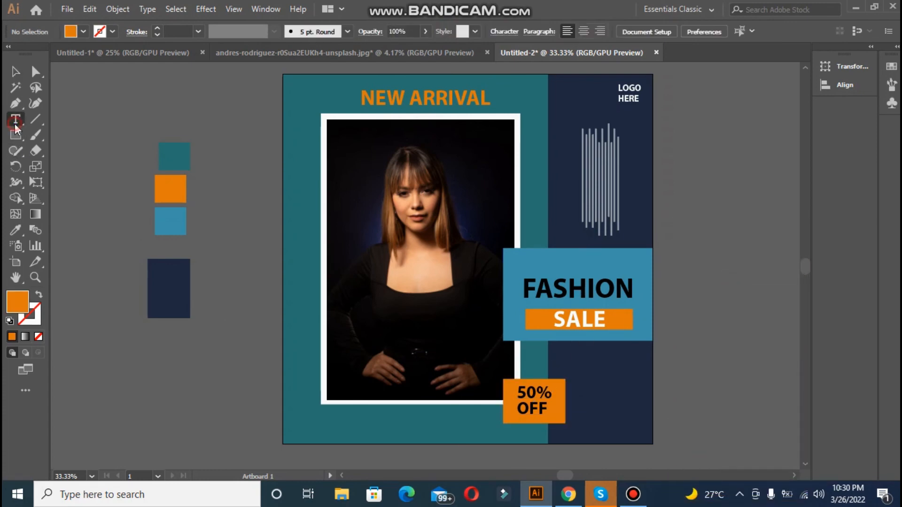
pyautogui.click(324, 420)
pyautogui.press('BackSpace')
pyautogui.write('CALL')
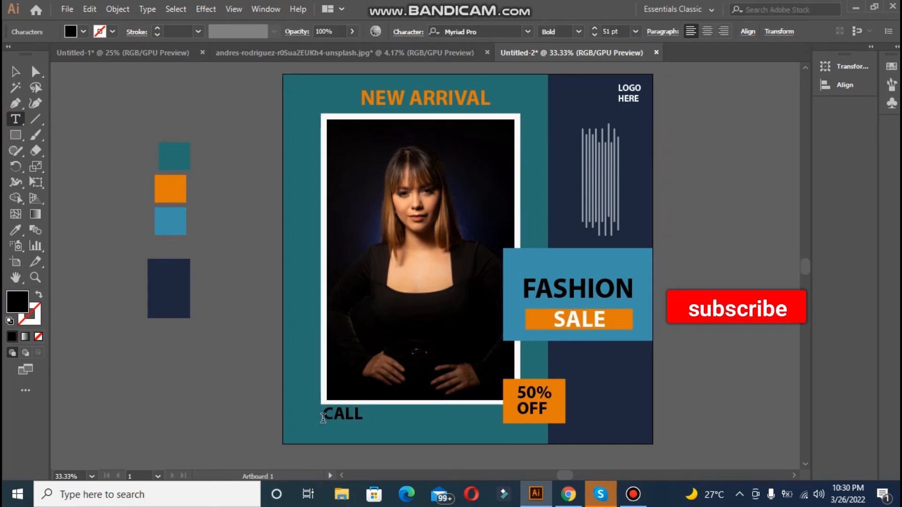
pyautogui.write(' : 111-000-888')
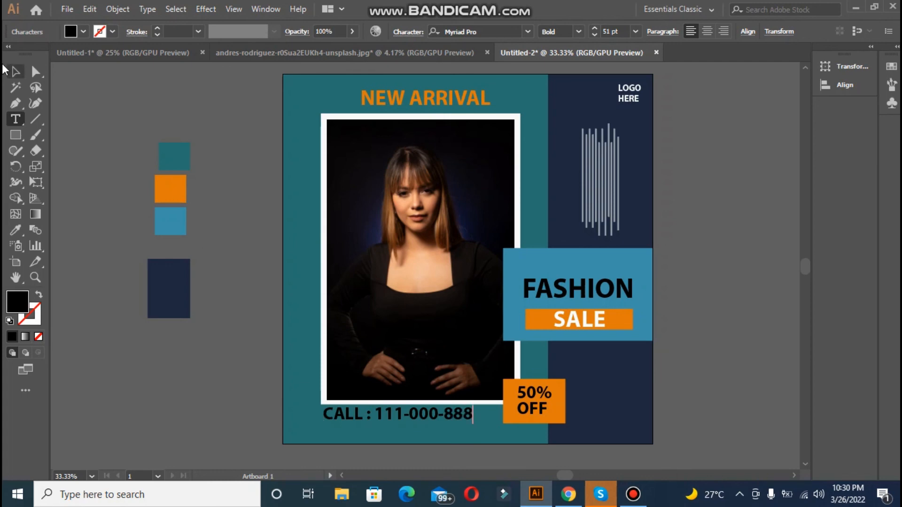
pyautogui.click(12, 70)
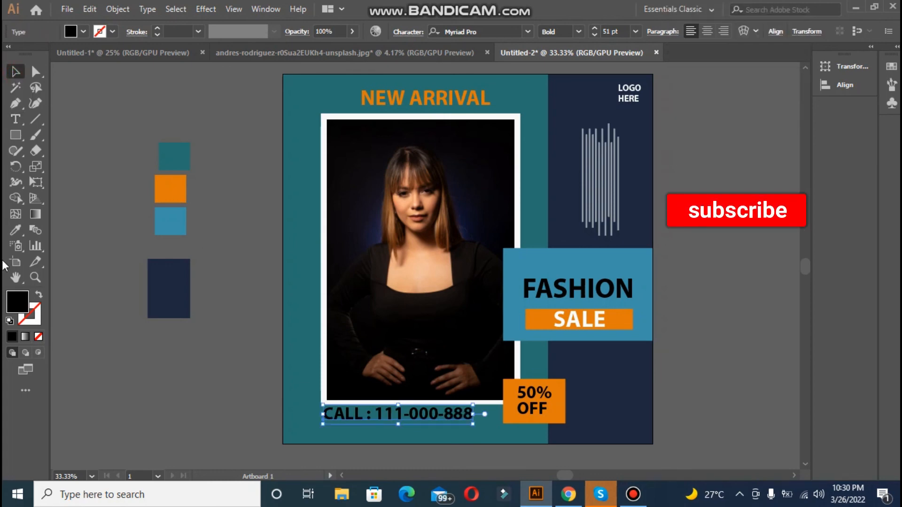
# Step: Fill the "CALL" line with near-white F5FCFC
pyautogui.doubleClick(26, 309)
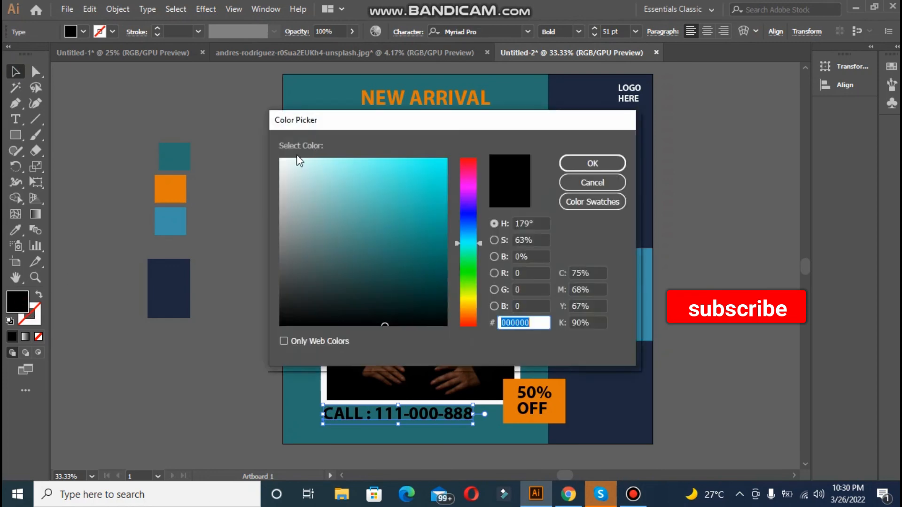
pyautogui.click(285, 159)
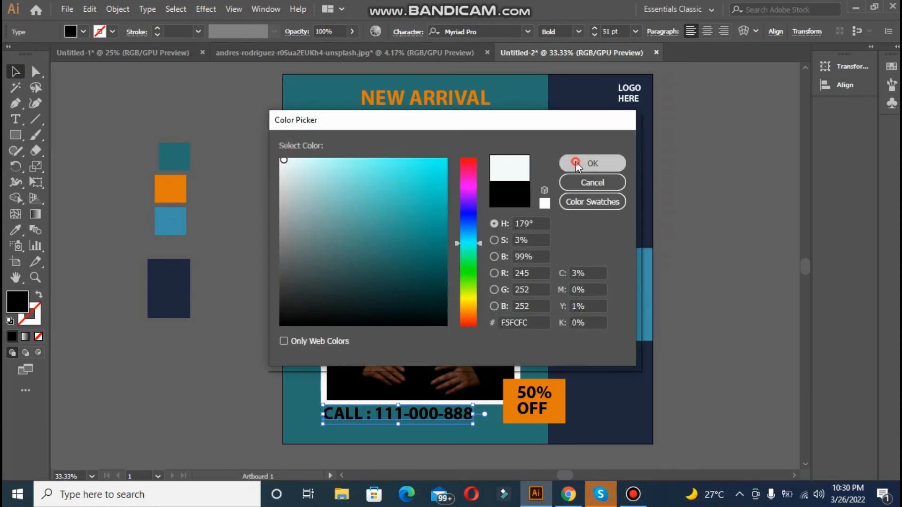
pyautogui.click(576, 162)
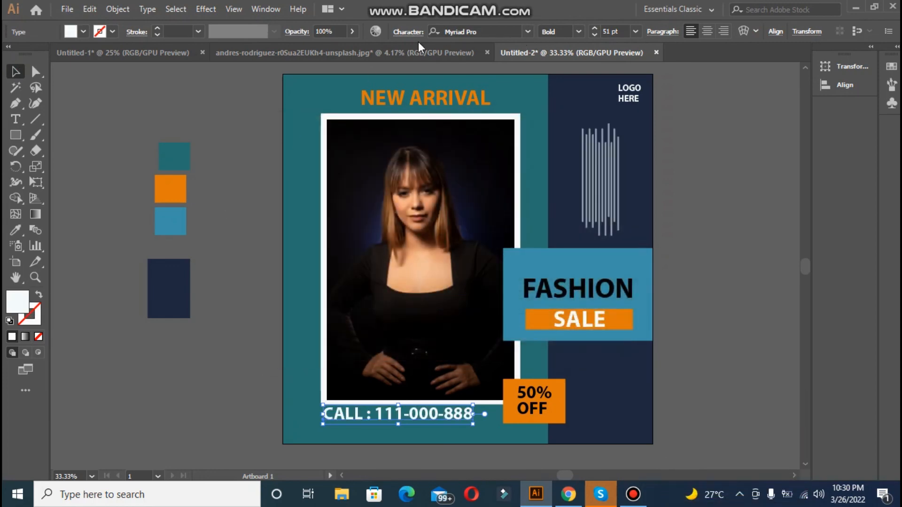
# Step: Reduce the "CALL" line's font size to 47 pt
pyautogui.click(407, 33)
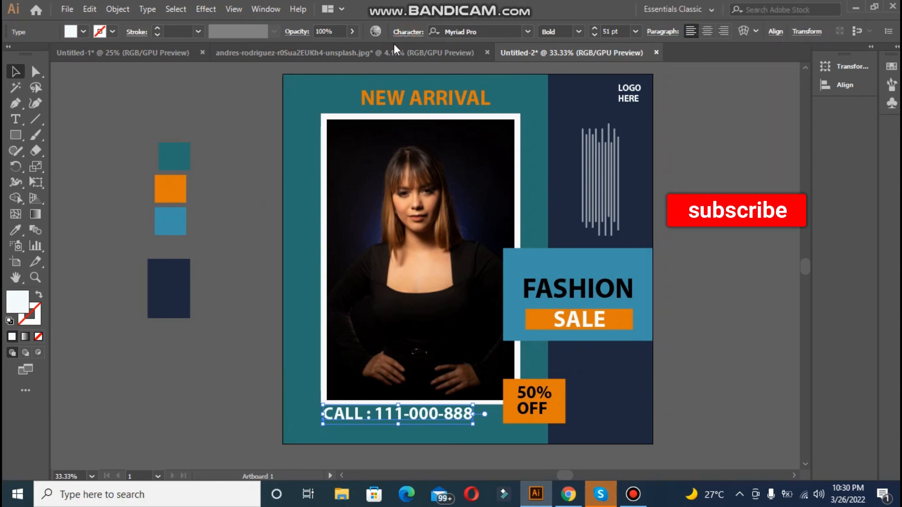
pyautogui.click(295, 97)
pyautogui.click(295, 96)
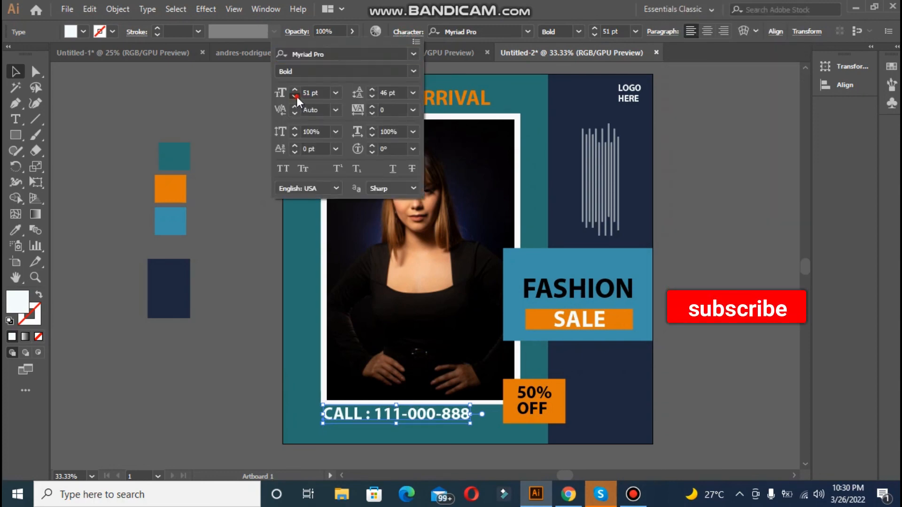
pyautogui.click(295, 96)
pyautogui.click(295, 96)
pyautogui.click(137, 113)
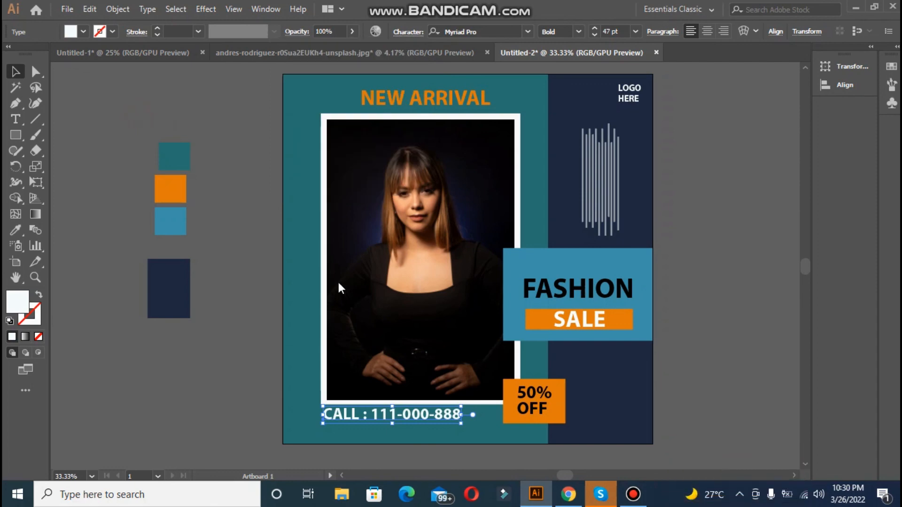
# Step: Center the "CALL" line horizontally to the "NEW ARRIVAL" heading as key object, and move it slightly down from the frame
pyautogui.click(437, 98)
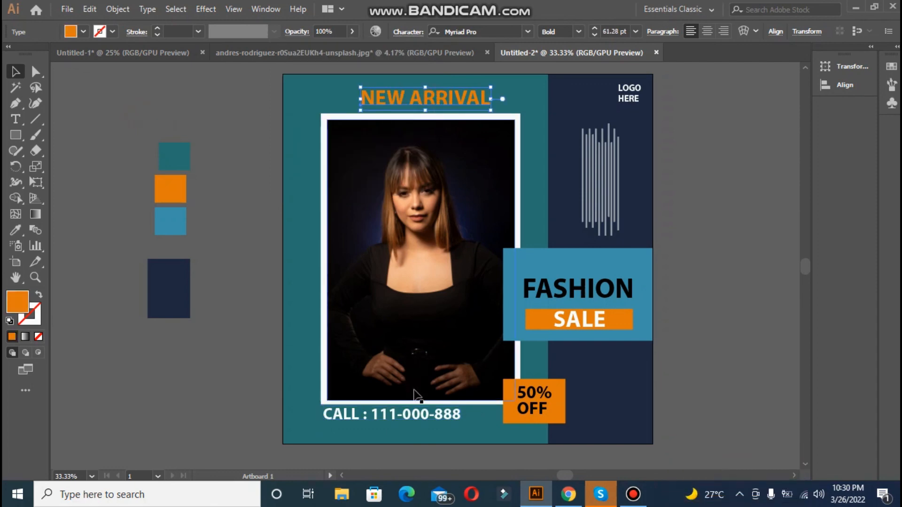
pyautogui.keyDown('shift'); pyautogui.click(416, 416); pyautogui.keyUp('shift')
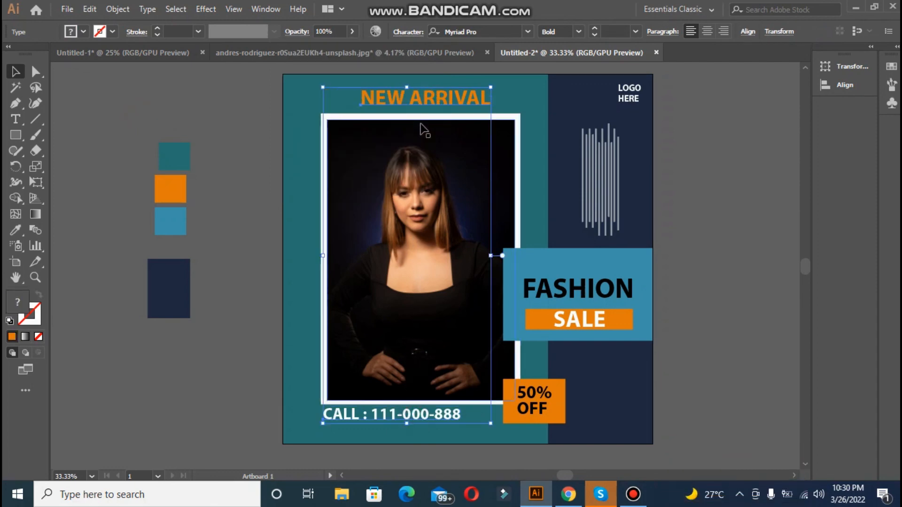
pyautogui.click(425, 101)
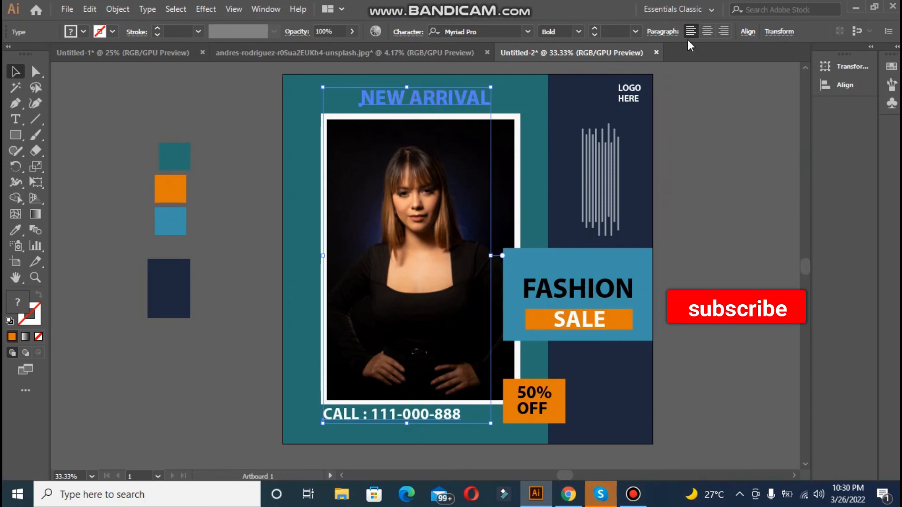
pyautogui.click(748, 34)
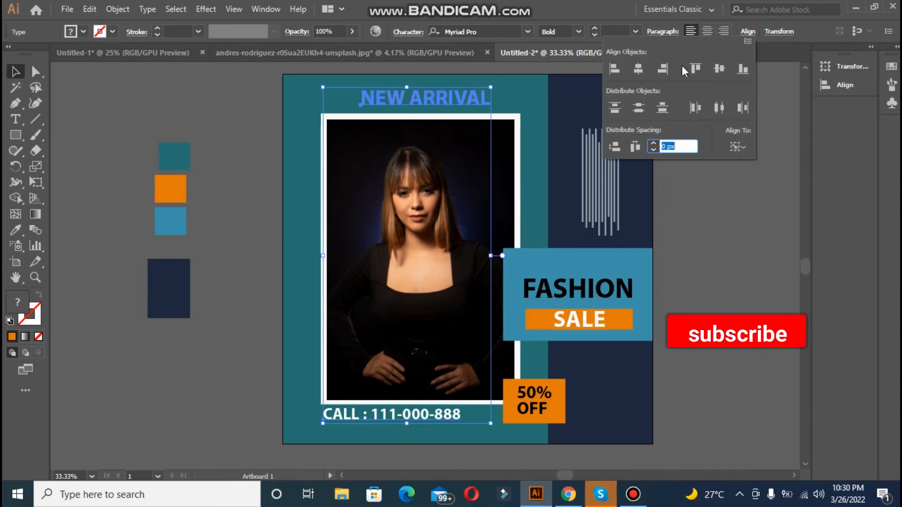
pyautogui.click(639, 73)
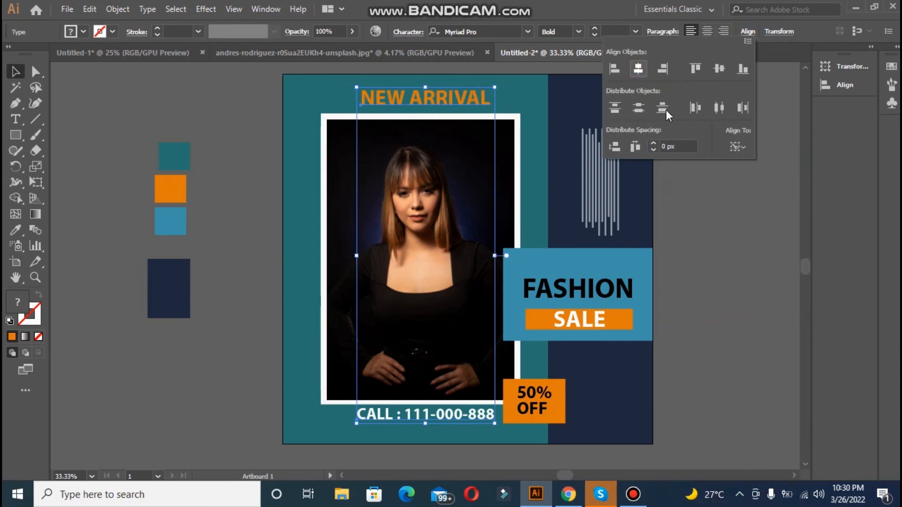
pyautogui.click(724, 276)
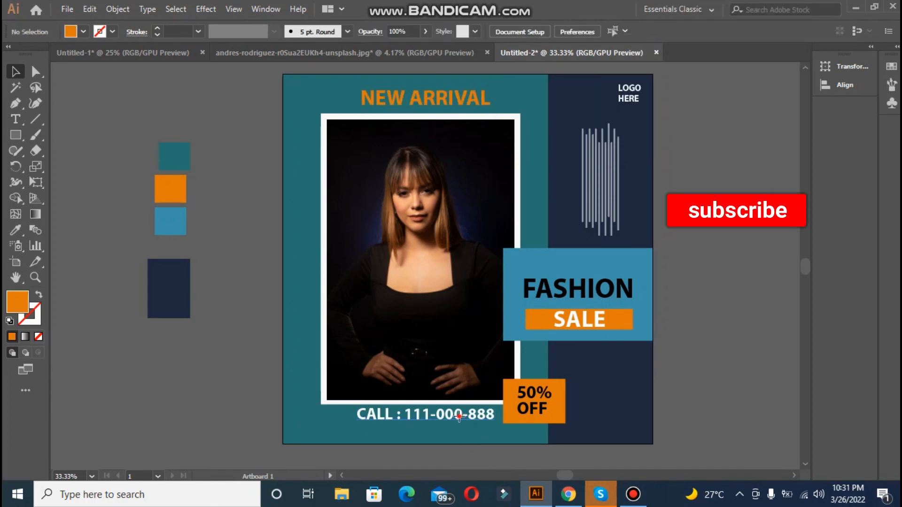
pyautogui.moveTo(459, 417); pyautogui.dragTo(459, 424)
pyautogui.click(684, 402)
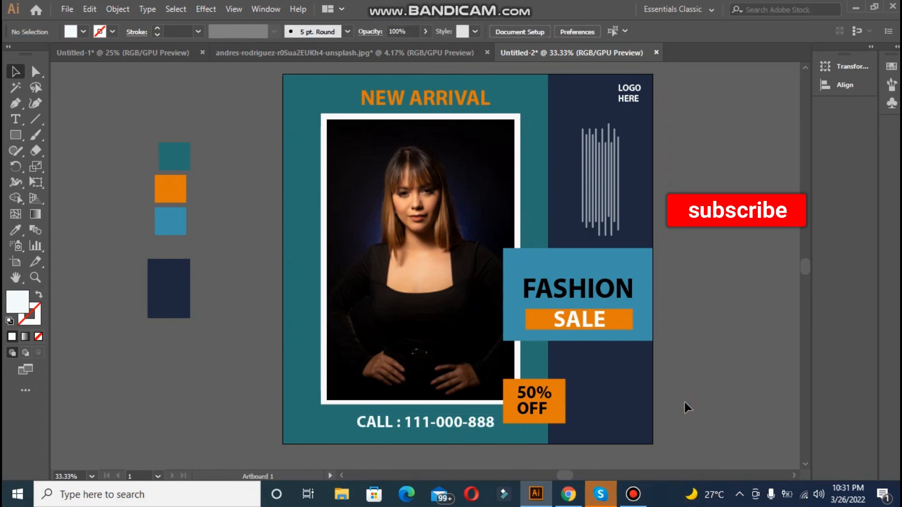
# Step: Group the "50% OFF" text with its orange rectangle and scale the group up slightly from its lower right corner
pyautogui.click(559, 384)
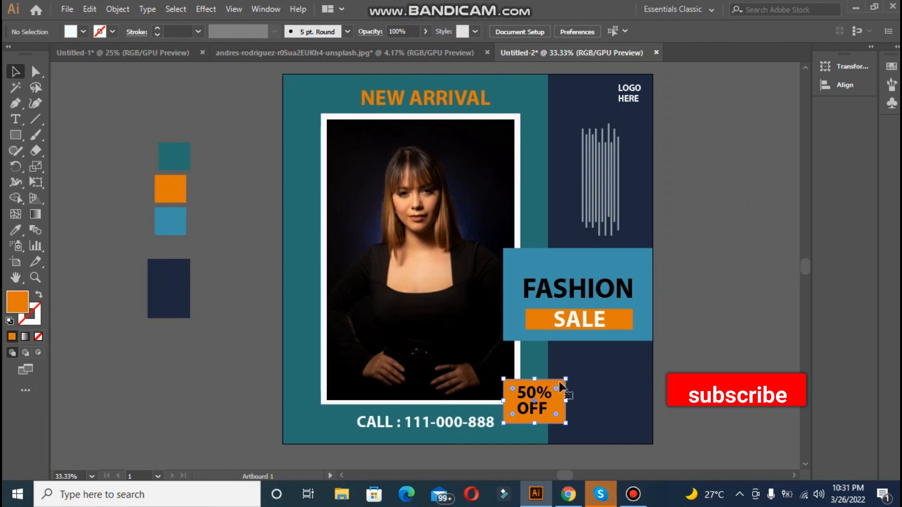
pyautogui.click(735, 348)
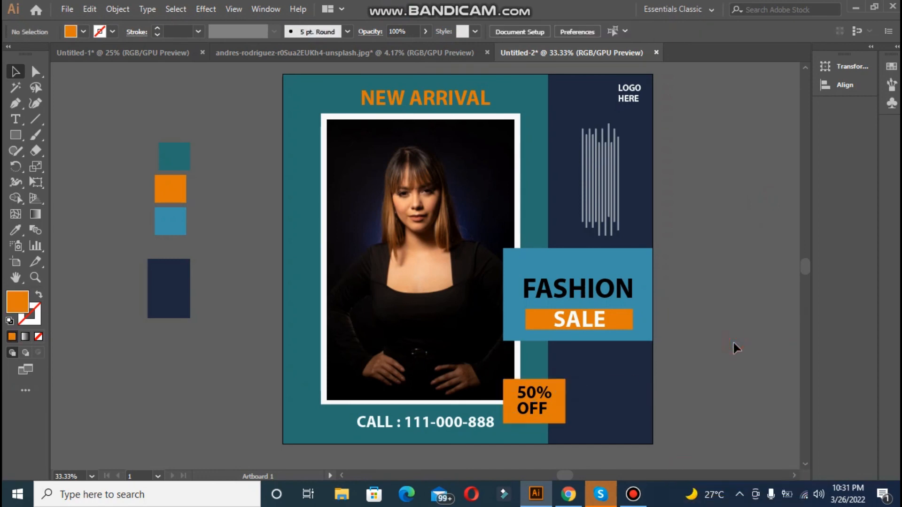
pyautogui.click(534, 398)
pyautogui.keyDown('shift'); pyautogui.click(565, 381); pyautogui.keyUp('shift')
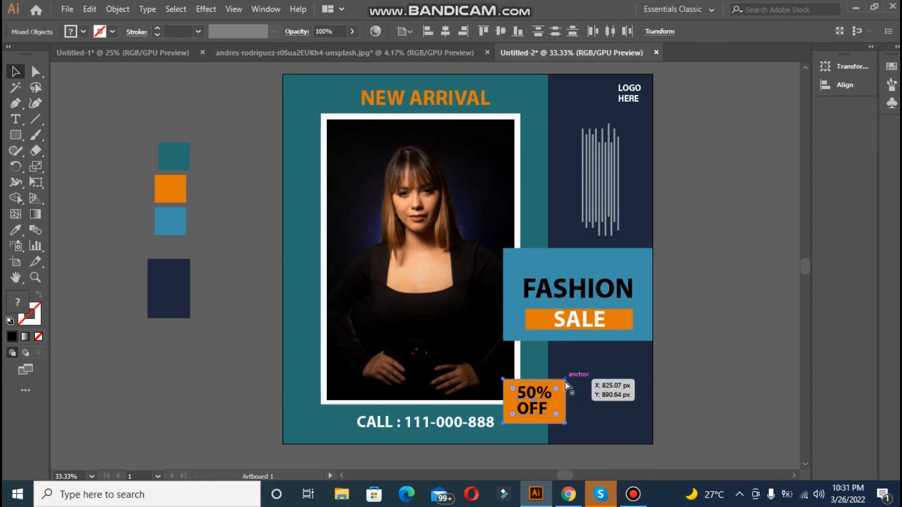
pyautogui.hotkey('ctrl', 'g')
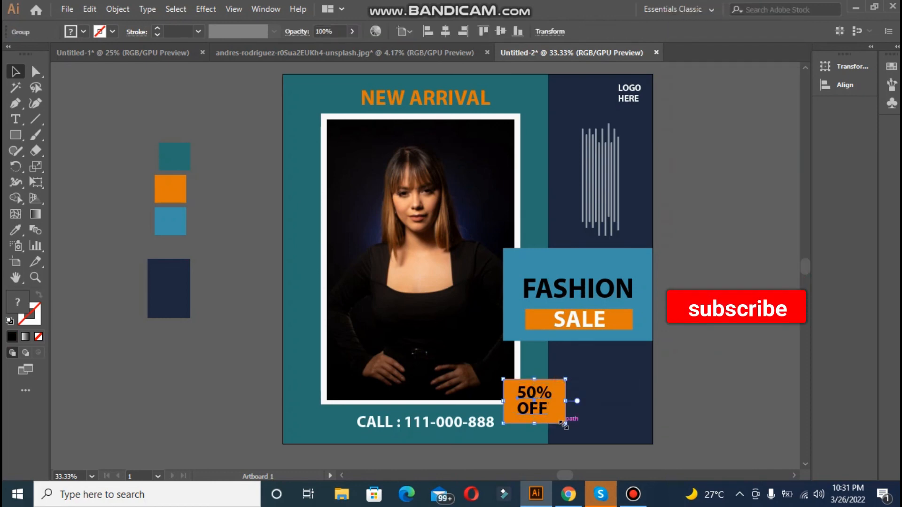
pyautogui.moveTo(564, 424); pyautogui.dragTo(570, 427)
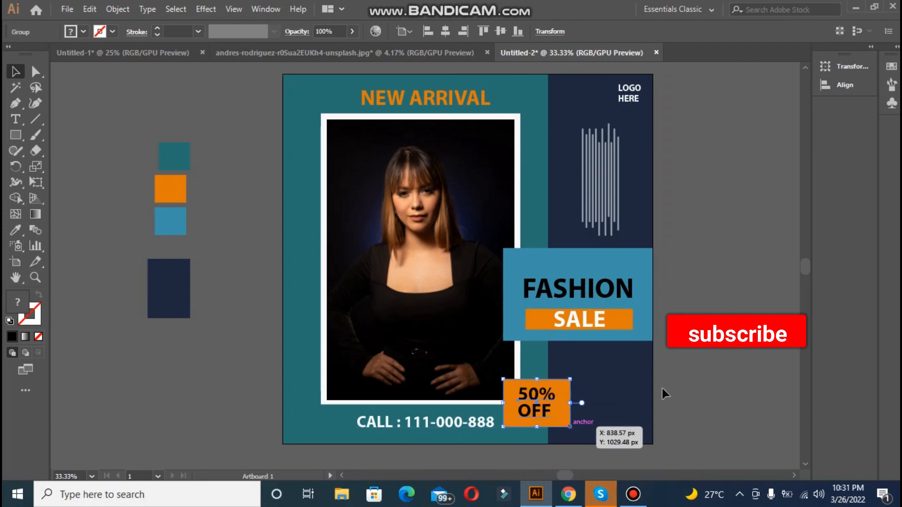
# Step: Draw a black rectangle of about 1080 × 1080 px covering the entire artboard, on top of all the artwork
pyautogui.click(655, 388)
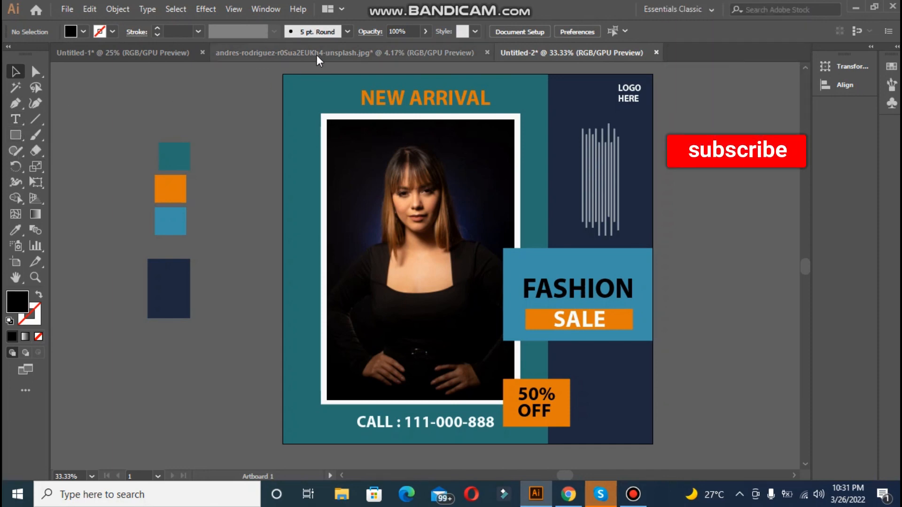
pyautogui.click(16, 136)
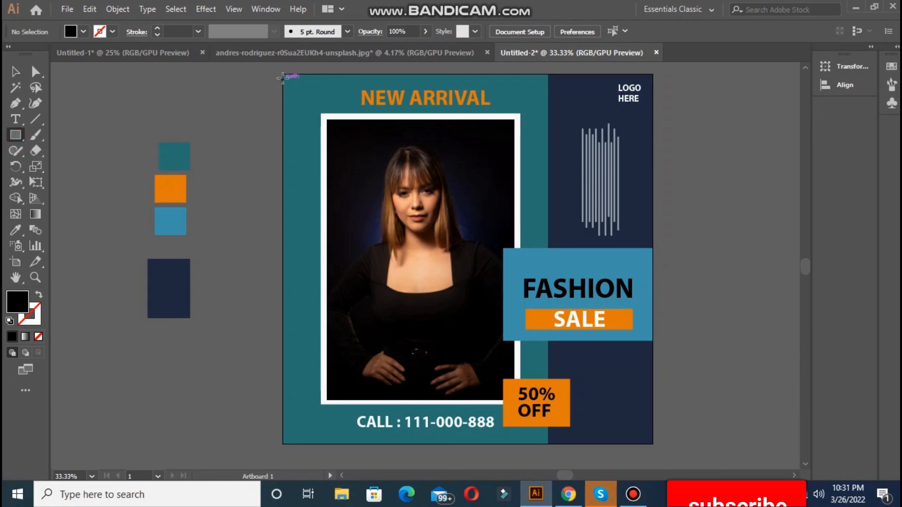
pyautogui.moveTo(283, 76)
pyautogui.mouseDown()
pyautogui.moveTo(648, 421)
pyautogui.moveTo(653, 444)
pyautogui.mouseUp()
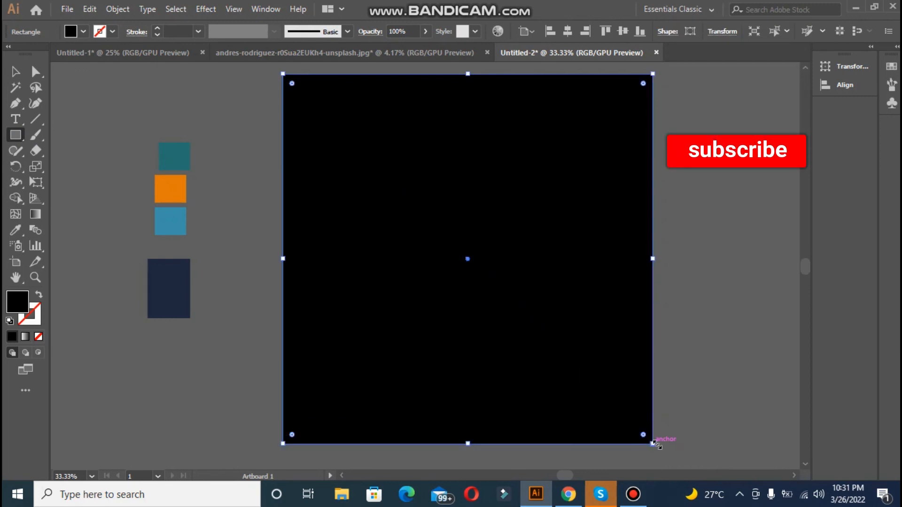
# Step: Make a clipping mask from all objects, using the artboard-sized rectangle as the mask, and clear the selection
pyautogui.hotkey('ctrl', 'a')
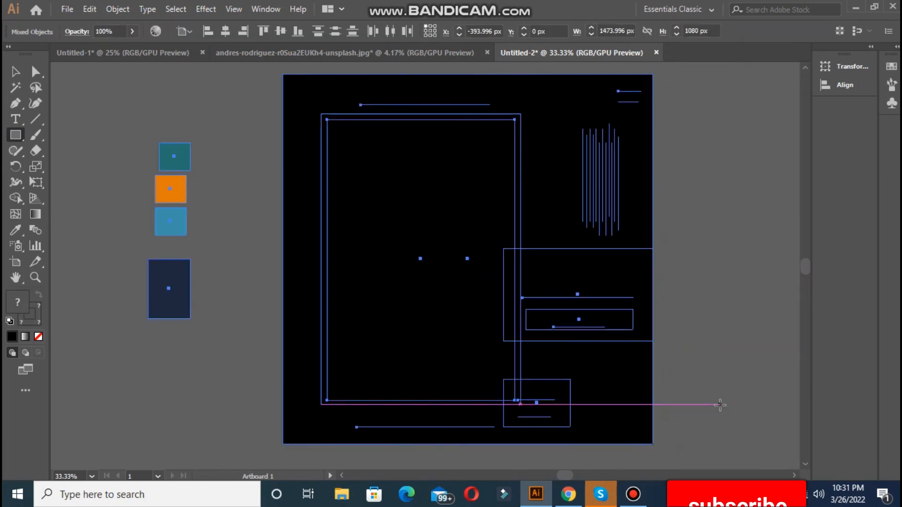
pyautogui.rightClick(403, 258)
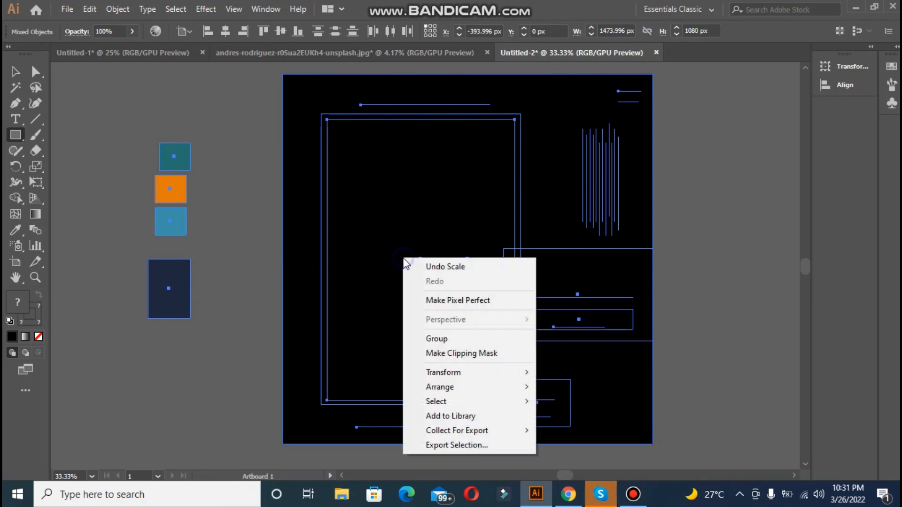
pyautogui.click(442, 353)
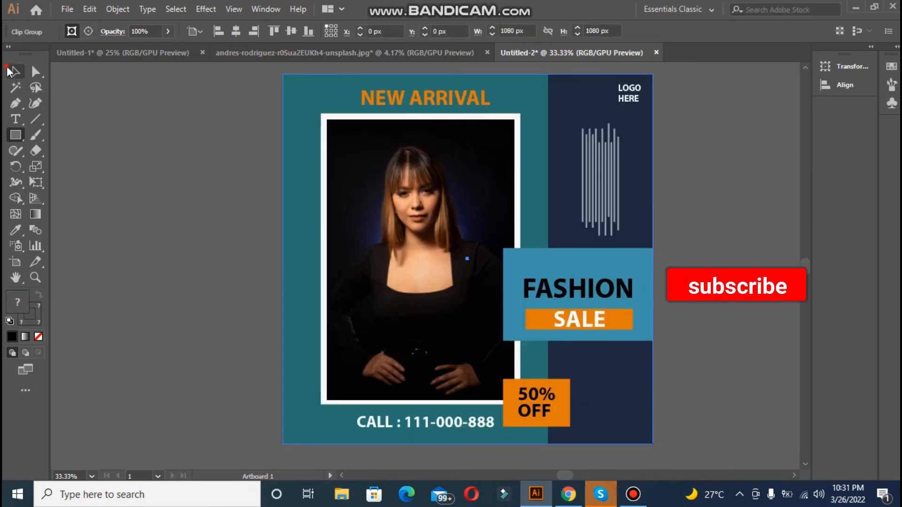
pyautogui.click(15, 71)
pyautogui.click(154, 170)
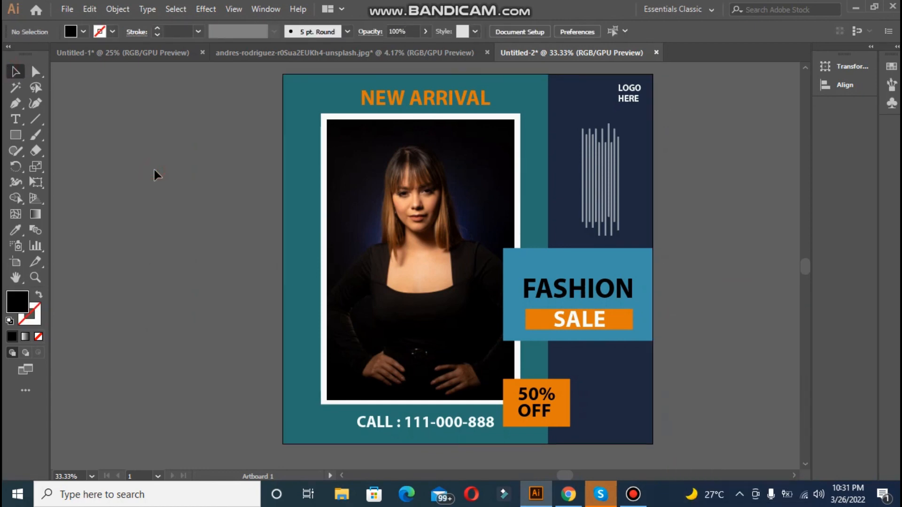
pyautogui.hotkey('ctrl', '+')
pyautogui.hotkey('ctrl', '-')
pyautogui.hotkey('ctrl', '-')
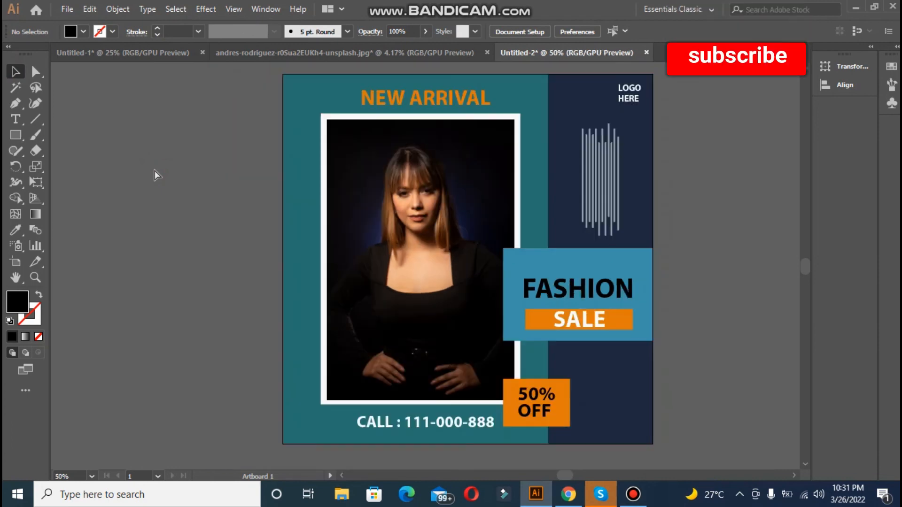